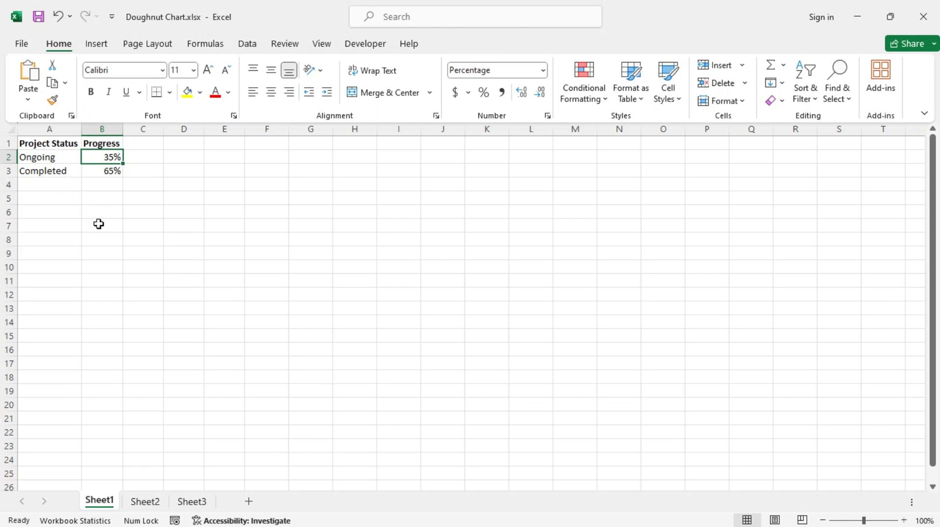
# - Show the pie and doughnut chart types from the Insert ribbon for the progress data
pyautogui.click(97, 43)
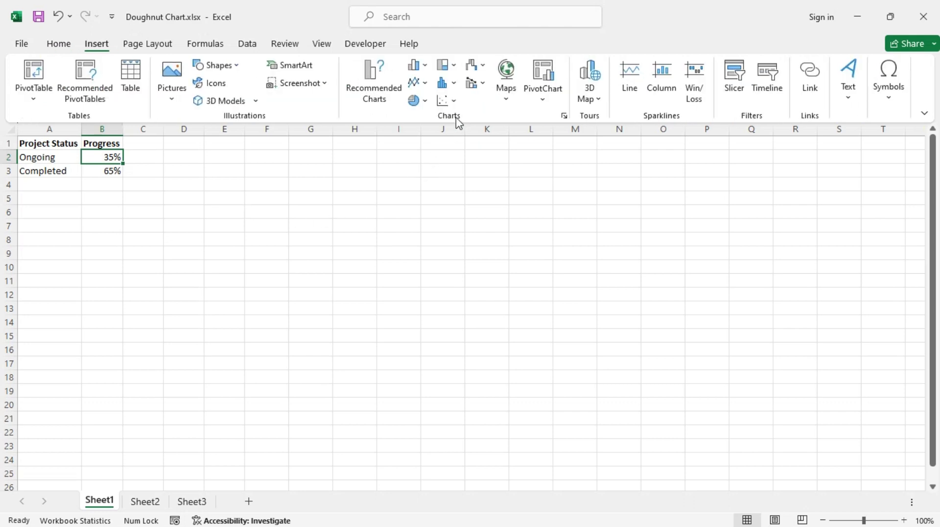
pyautogui.click(421, 103)
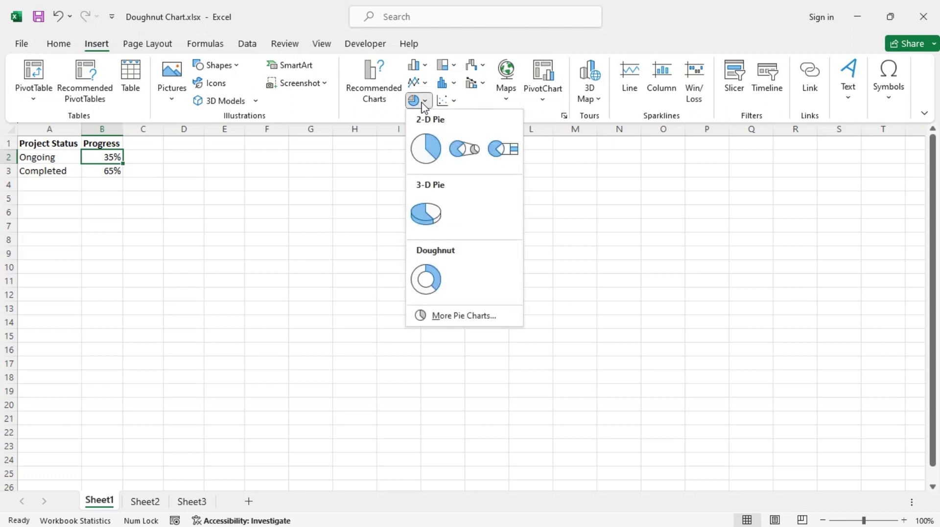
# - Insert a doughnut chart, then move and enlarge it to span roughly columns C through N
pyautogui.click(426, 279)
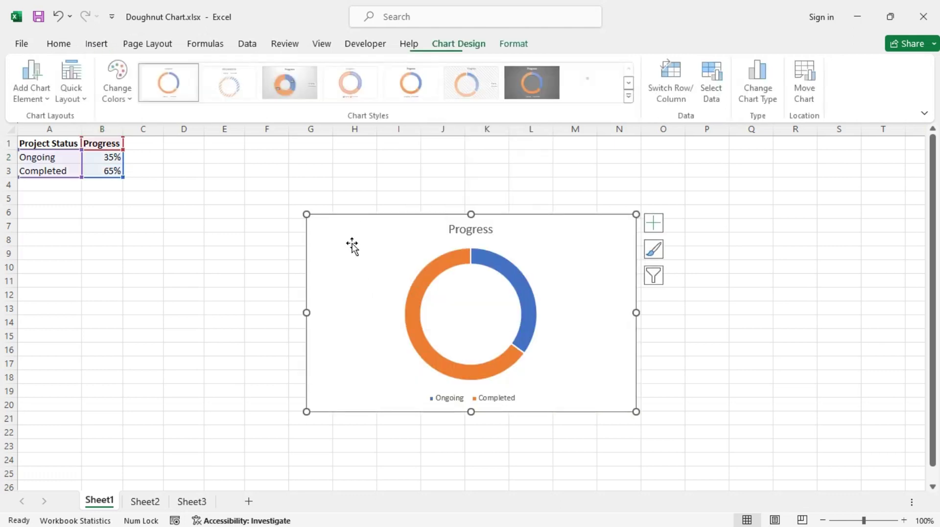
pyautogui.moveTo(390, 227); pyautogui.dragTo(275, 173)
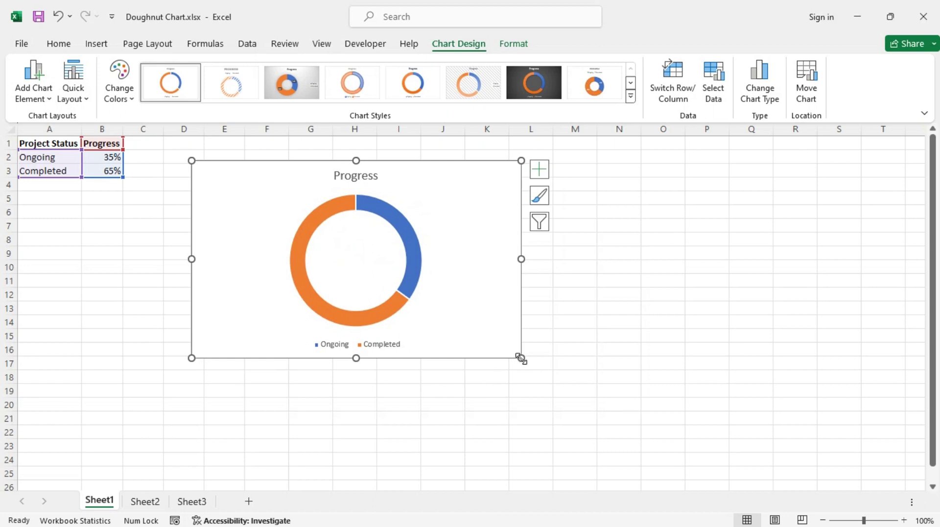
pyautogui.moveTo(521, 358); pyautogui.dragTo(670, 461)
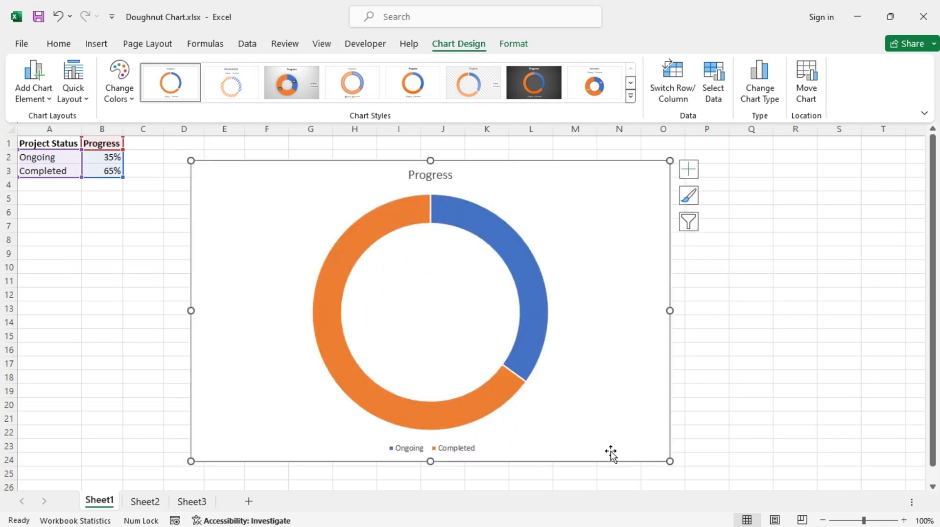
pyautogui.moveTo(332, 180); pyautogui.dragTo(289, 176)
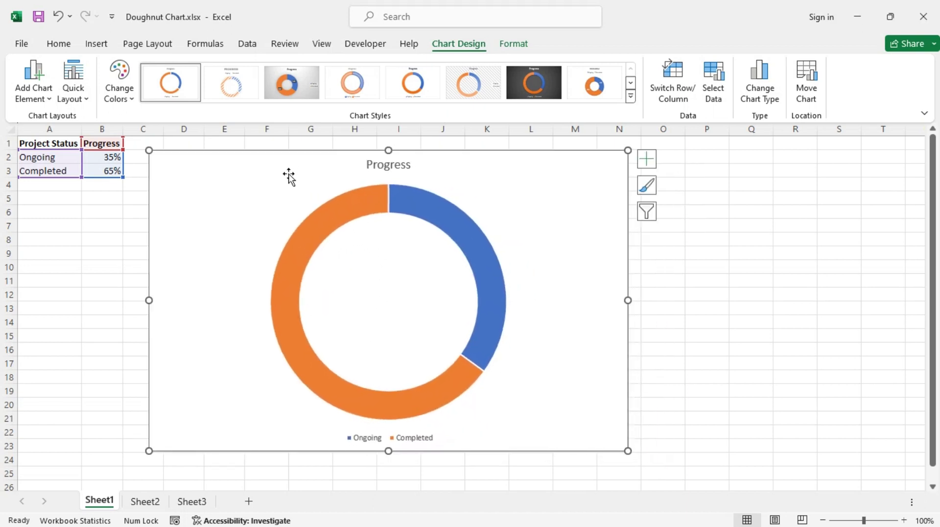
# - Lower the doughnut series' hole size from 75% to 45% in Format Data Series
pyautogui.rightClick(296, 347)
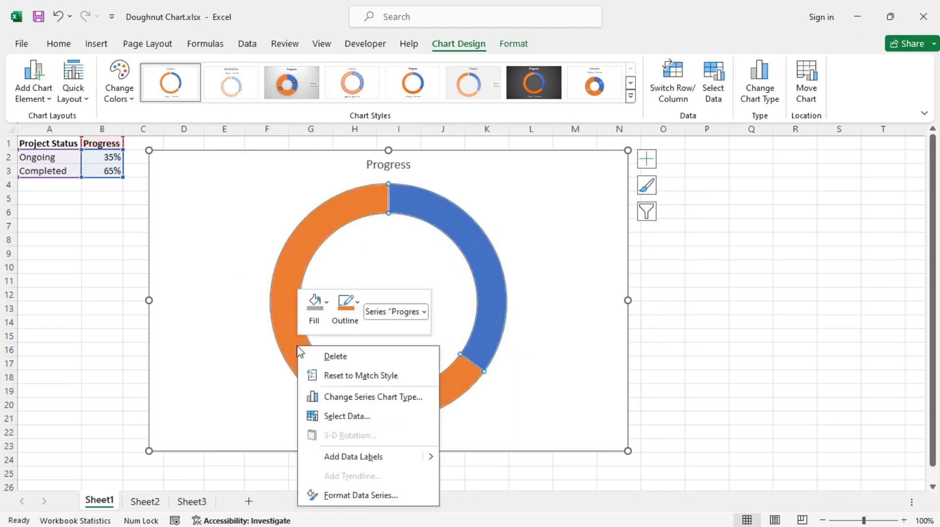
pyautogui.click(384, 496)
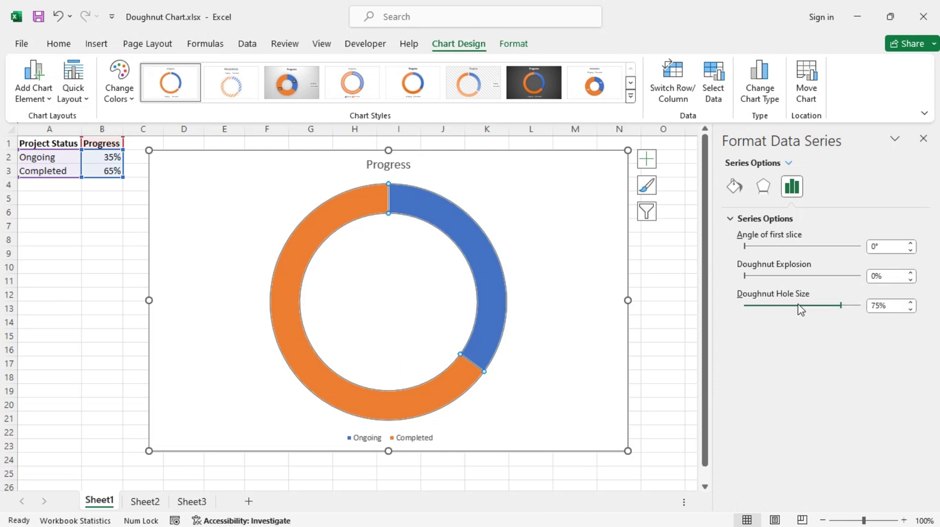
pyautogui.click(792, 307)
pyautogui.click(790, 307)
pyautogui.click(788, 306)
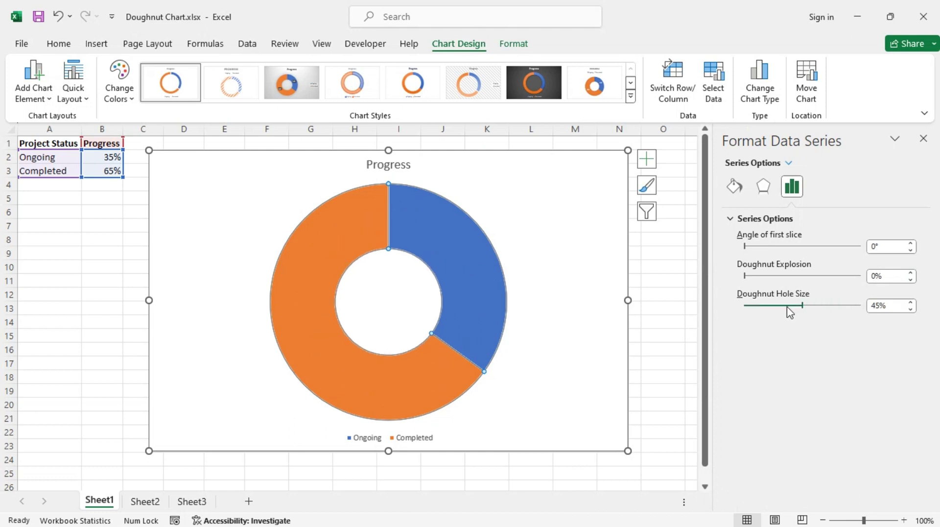
pyautogui.click(554, 224)
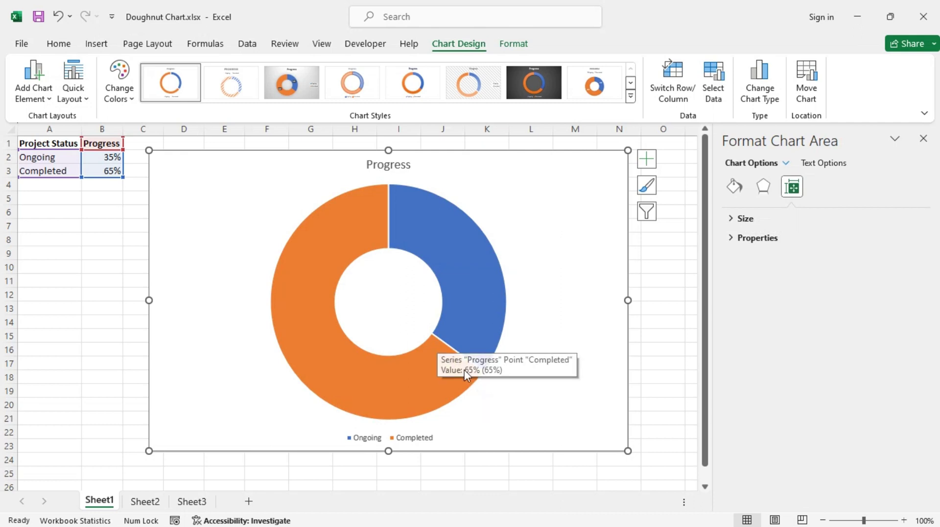
pyautogui.moveTo(440, 369)
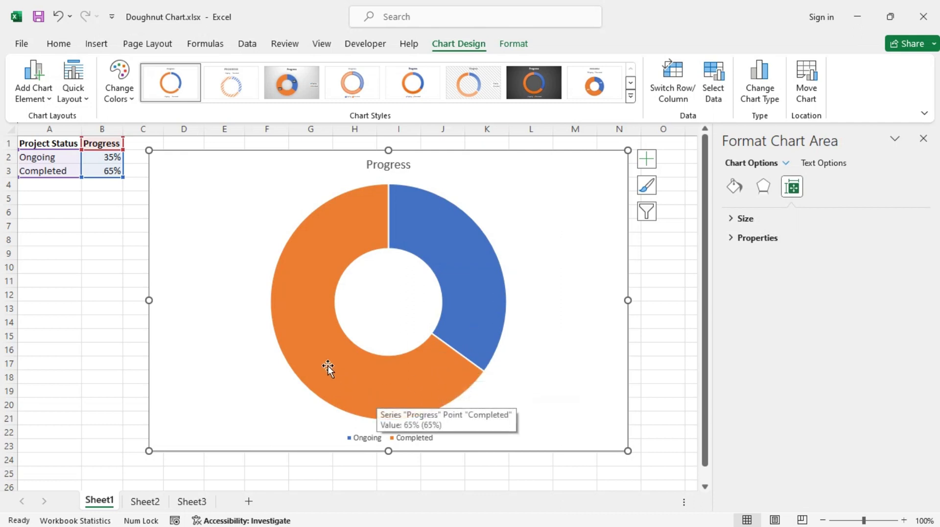
pyautogui.click(321, 328)
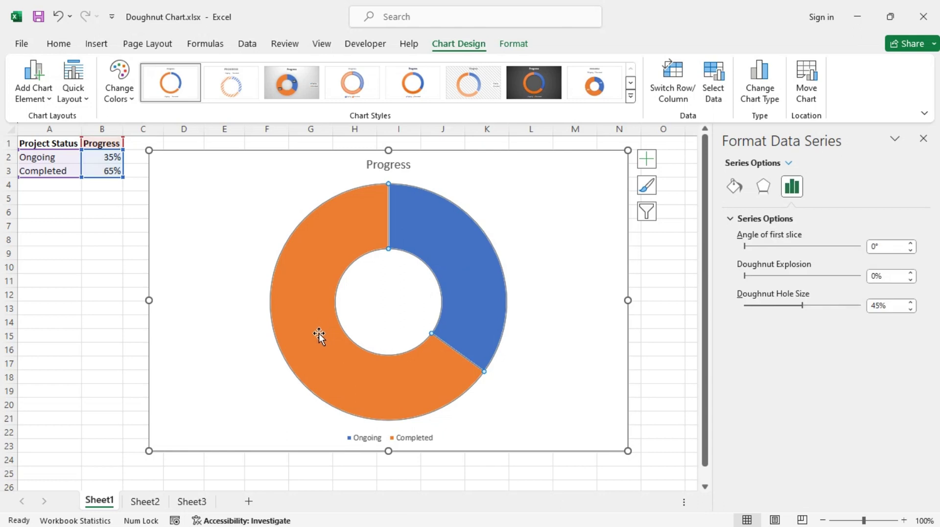
# - Give the orange Completed slice an orange outline
pyautogui.click(318, 333)
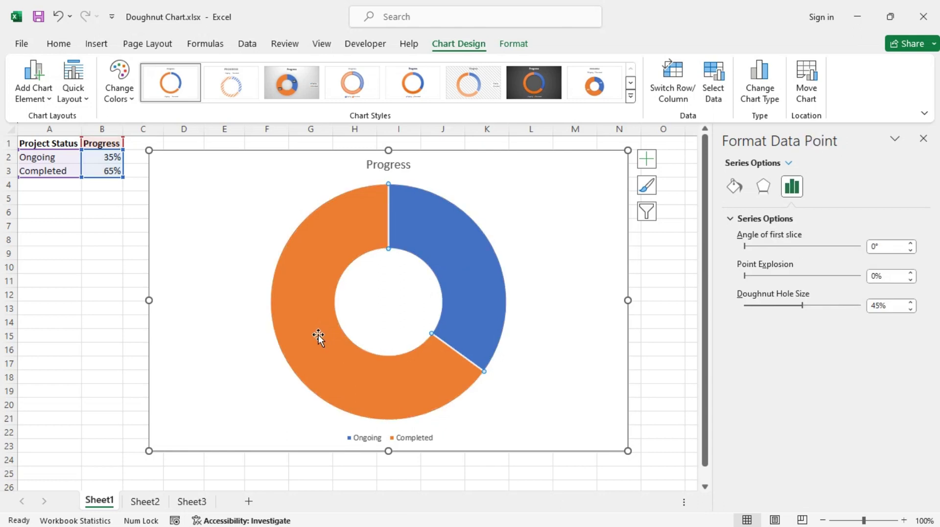
pyautogui.rightClick(304, 310)
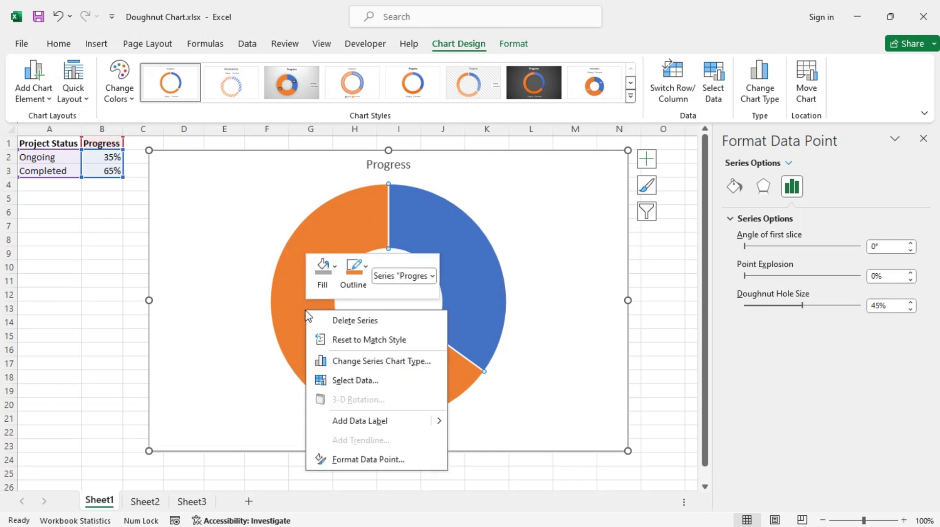
pyautogui.click(356, 274)
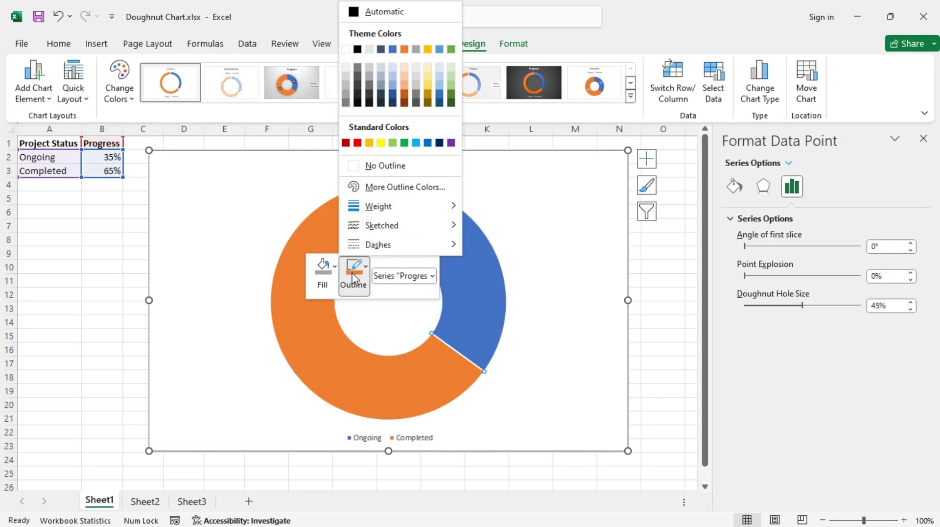
pyautogui.click(405, 50)
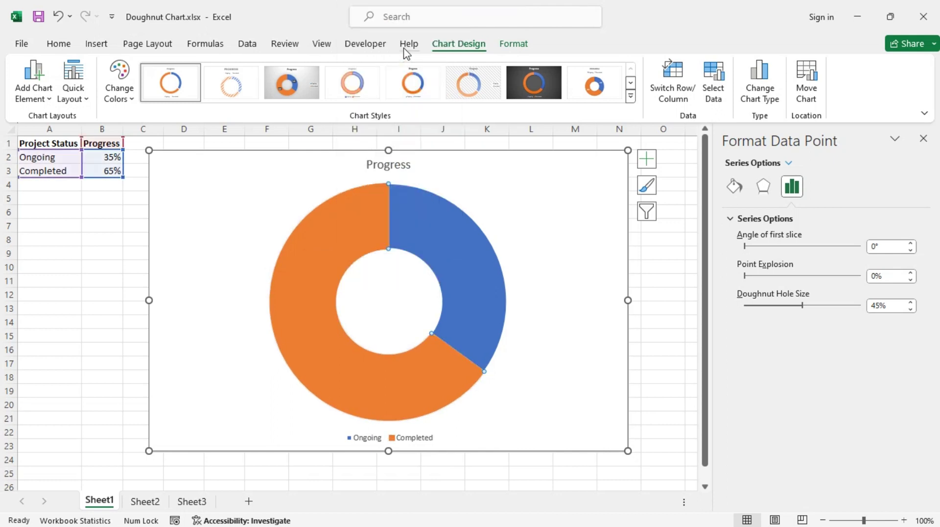
# - Give the blue Ongoing slice a matching outline colour and close the formatting pane
pyautogui.rightClick(468, 258)
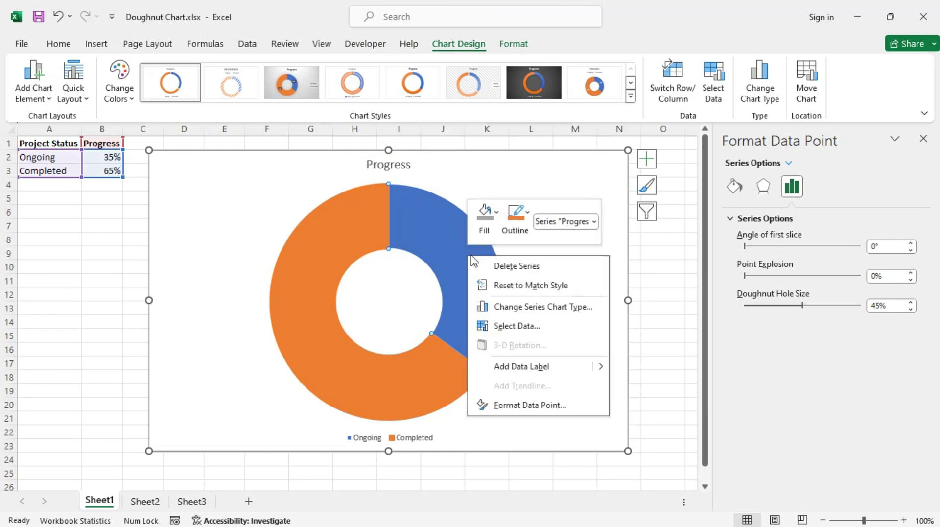
pyautogui.click(515, 230)
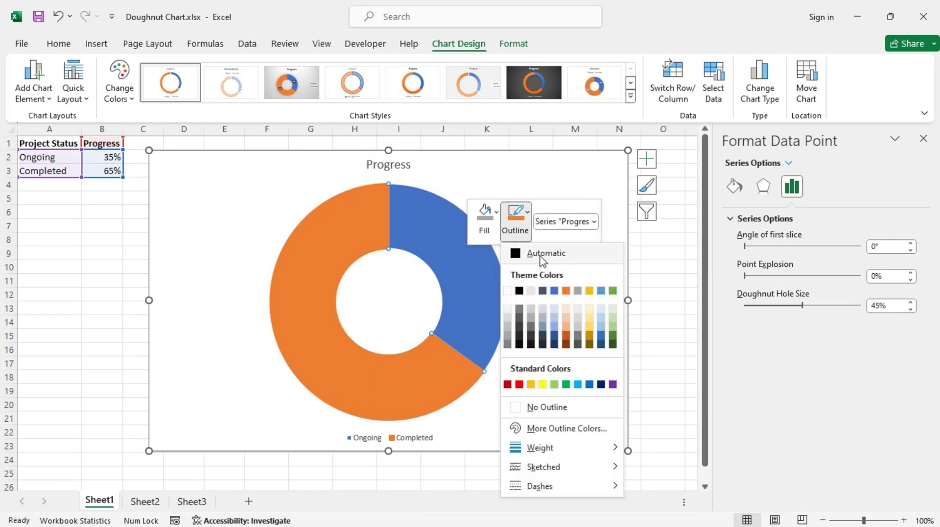
pyautogui.click(553, 292)
pyautogui.click(566, 341)
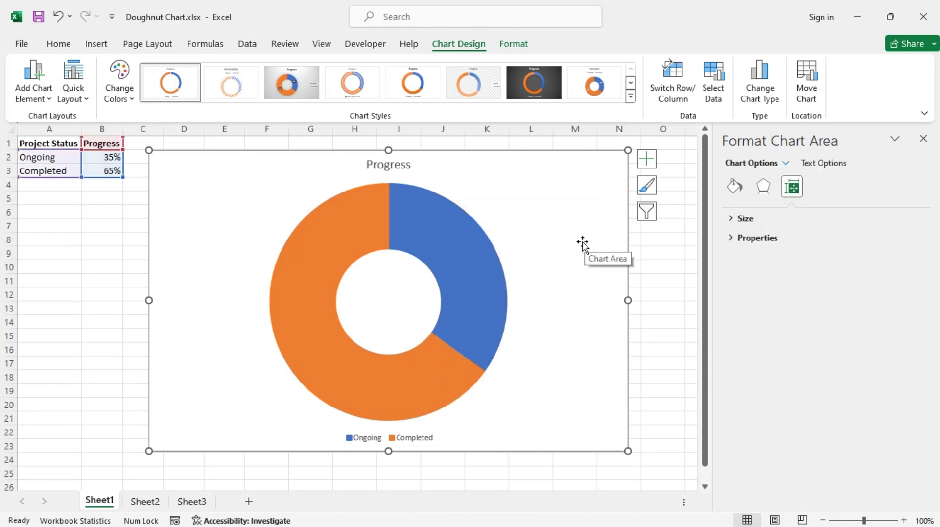
pyautogui.click(923, 139)
# - Add percentage data labels and delete the 35% label, leaving only 65%
pyautogui.click(646, 160)
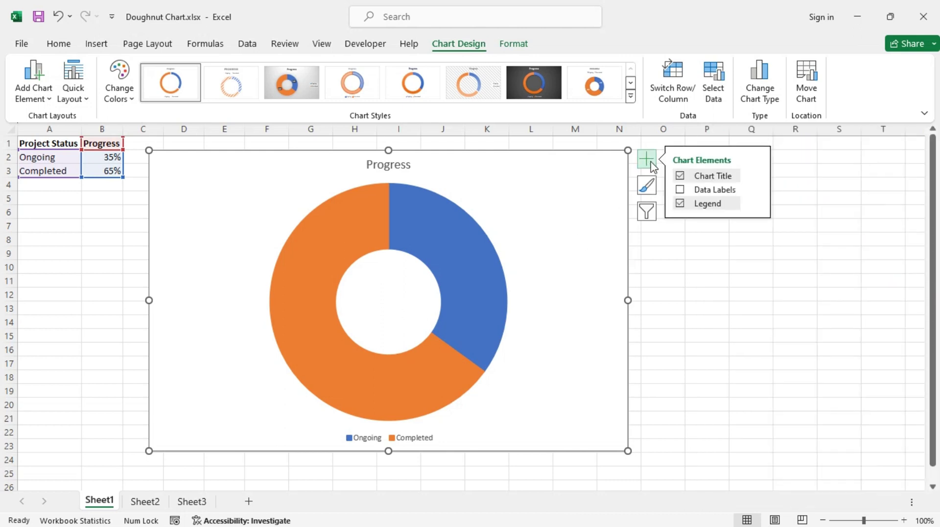
pyautogui.click(681, 190)
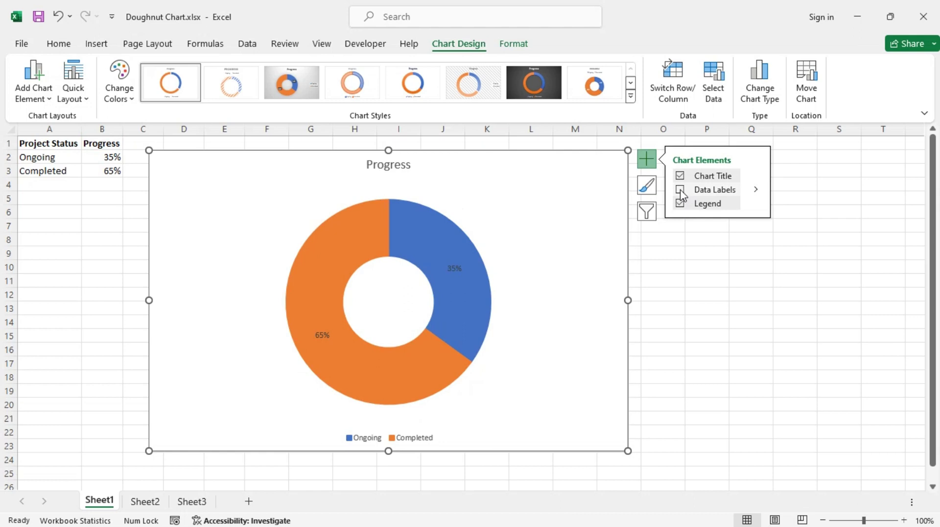
pyautogui.click(457, 269)
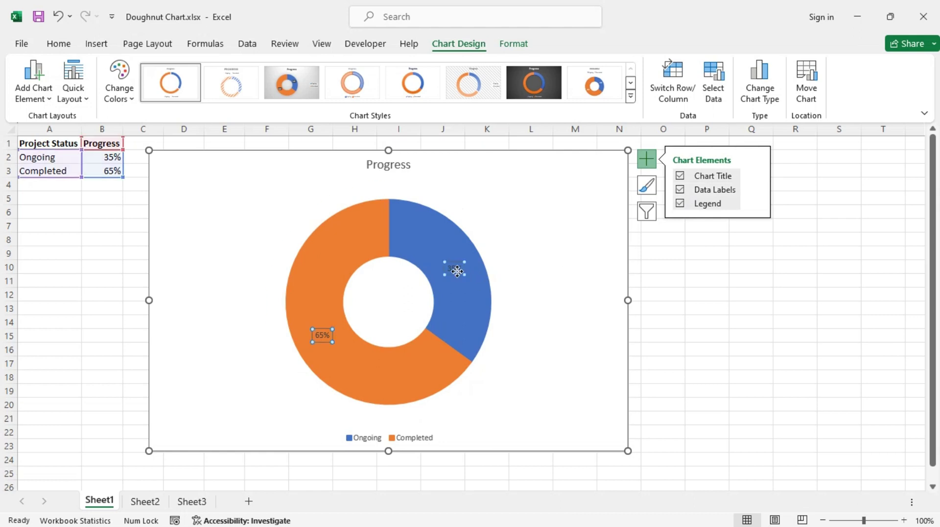
pyautogui.click(457, 271)
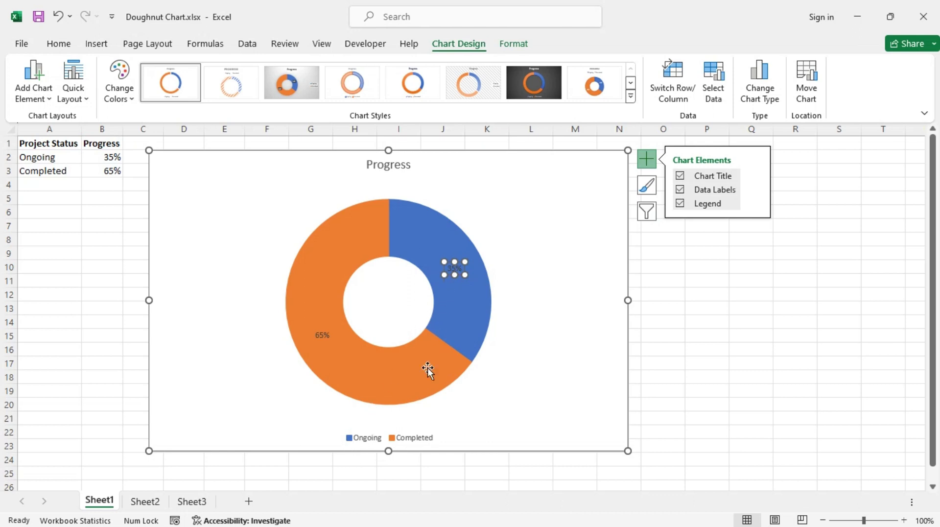
pyautogui.moveTo(478, 311)
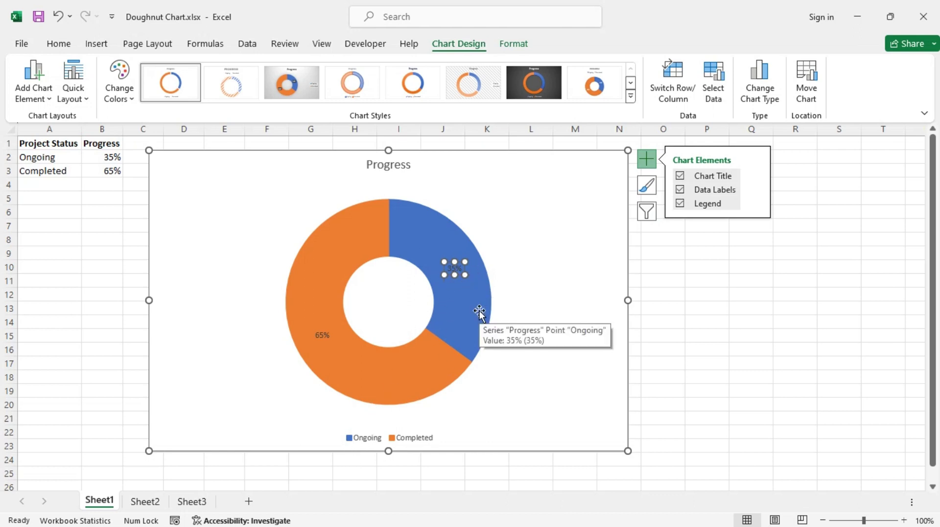
pyautogui.press('Delete')
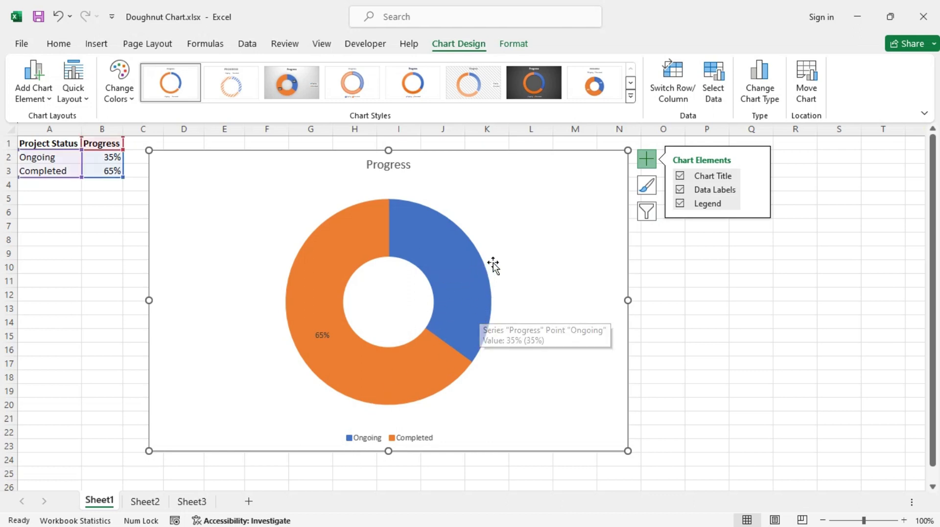
pyautogui.click(323, 339)
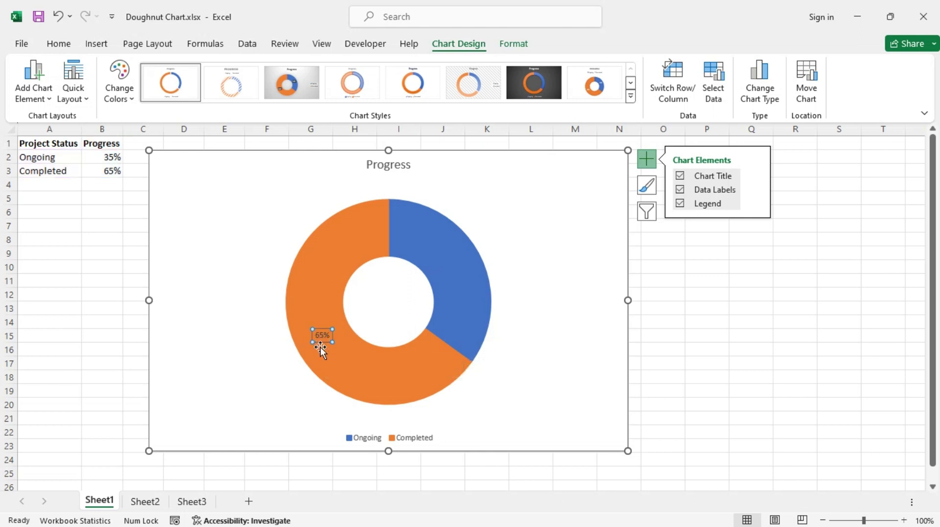
# - Make the 65% label bold and greatly increase its font size
pyautogui.click(59, 43)
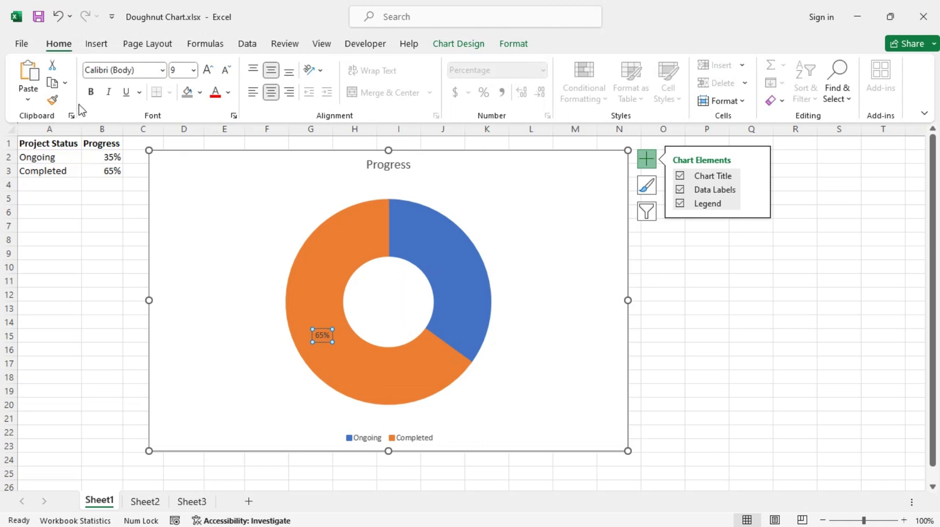
pyautogui.click(91, 92)
pyautogui.click(207, 70)
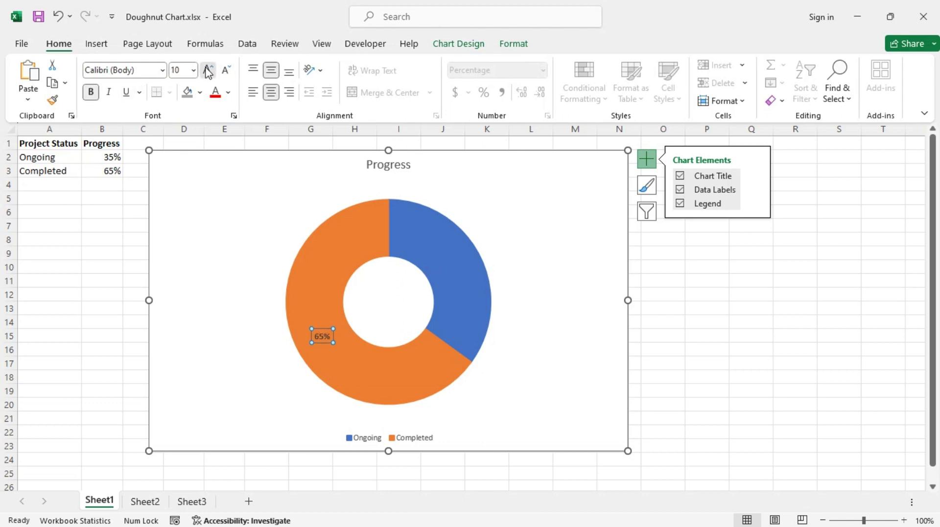
pyautogui.click(208, 70)
pyautogui.doubleClick(208, 70)
pyautogui.doubleClick(208, 70)
pyautogui.doubleClick(207, 70)
pyautogui.doubleClick(207, 70)
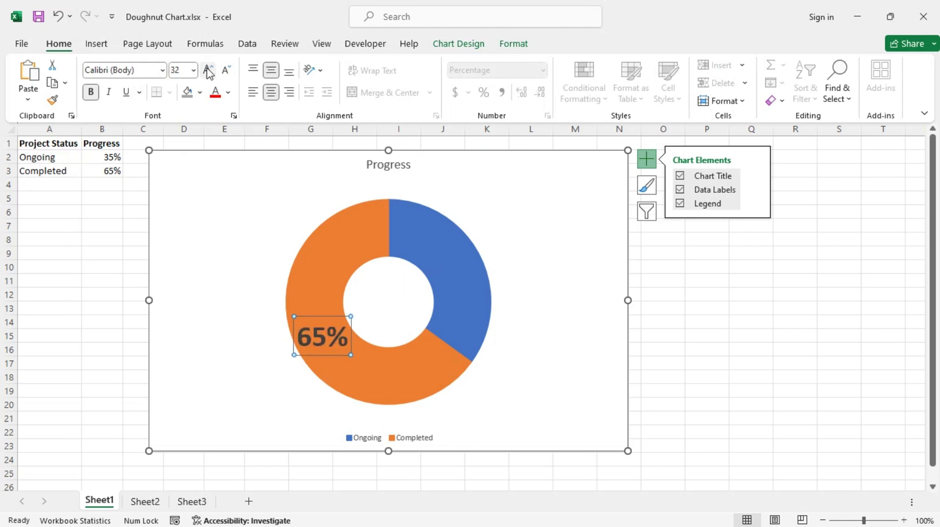
pyautogui.click(208, 70)
pyautogui.doubleClick(208, 70)
pyautogui.click(207, 70)
pyautogui.click(207, 70)
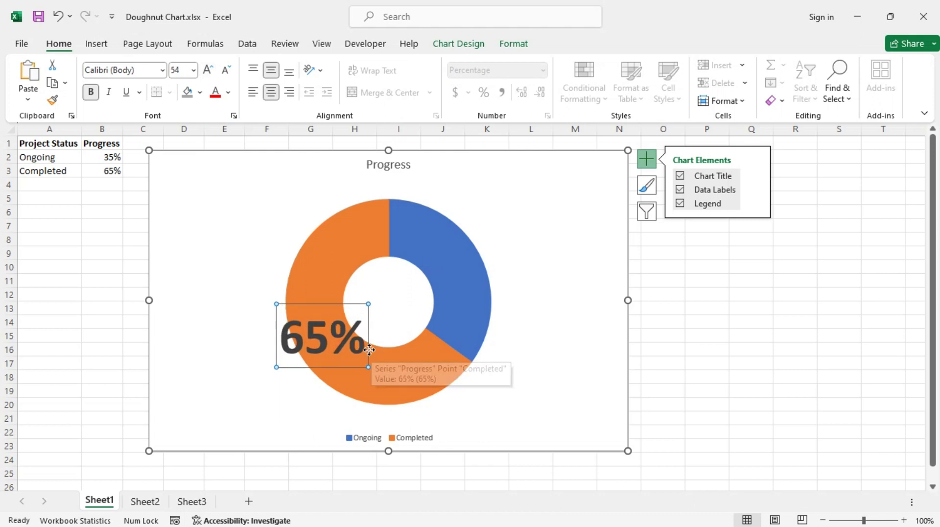
# - Move the 65% label into the doughnut hole and reduce it one size to 48 pt
pyautogui.moveTo(369, 349); pyautogui.dragTo(436, 315)
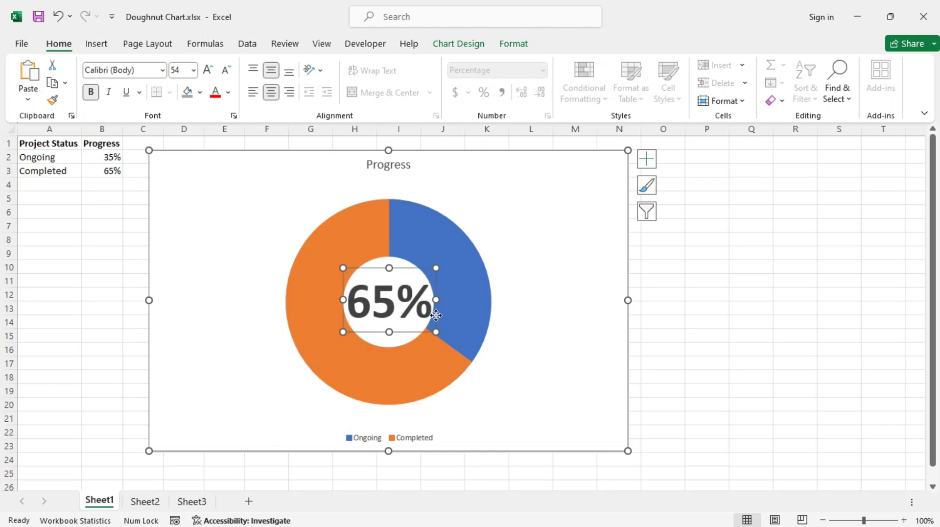
pyautogui.click(227, 72)
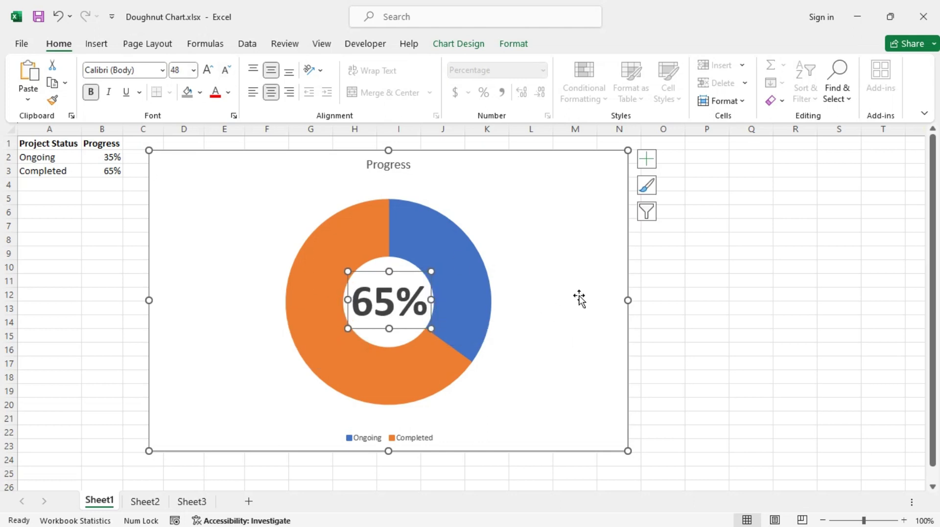
pyautogui.click(583, 274)
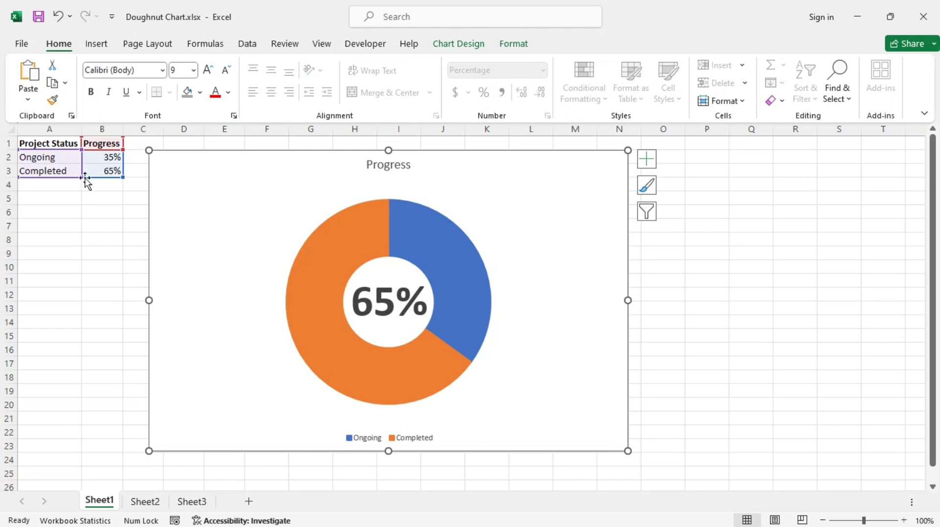
# - Change the Ongoing value in B2 to 40, then to 20, making Completed 80%
pyautogui.click(104, 156)
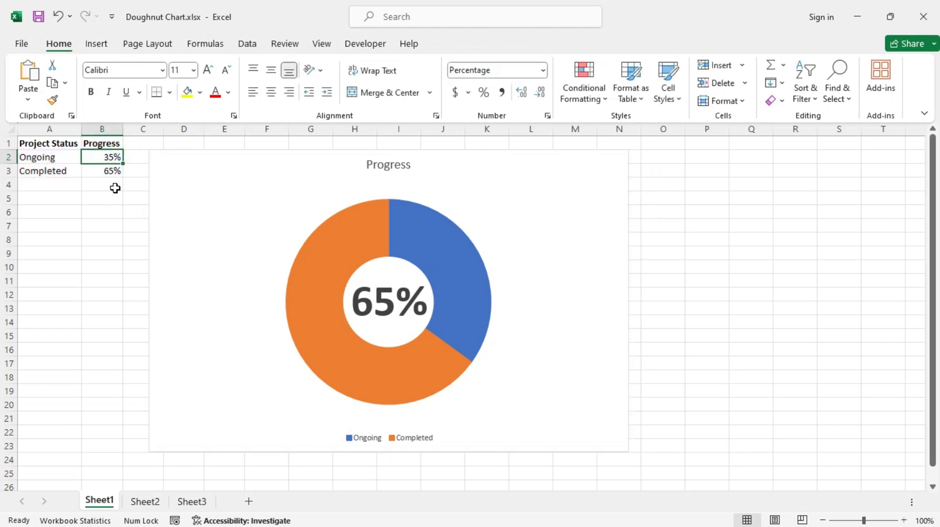
pyautogui.write('40')
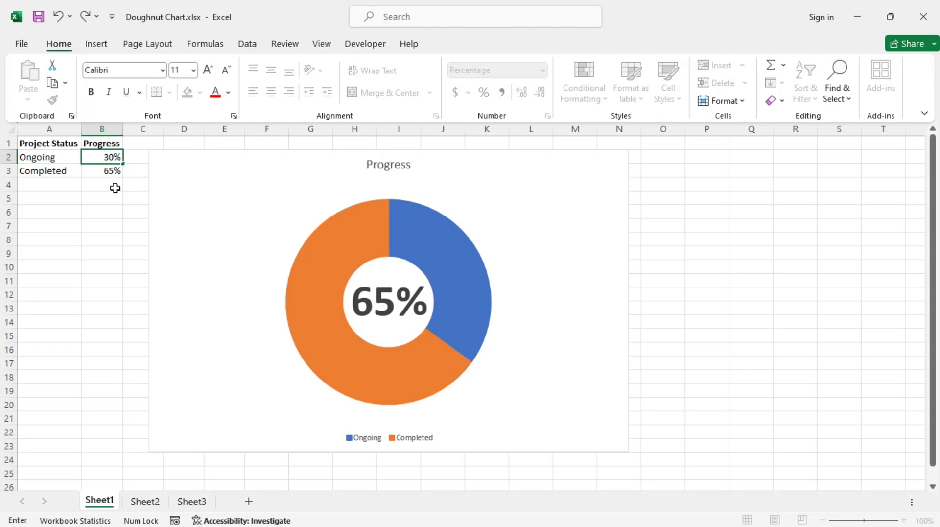
pyautogui.press('Return')
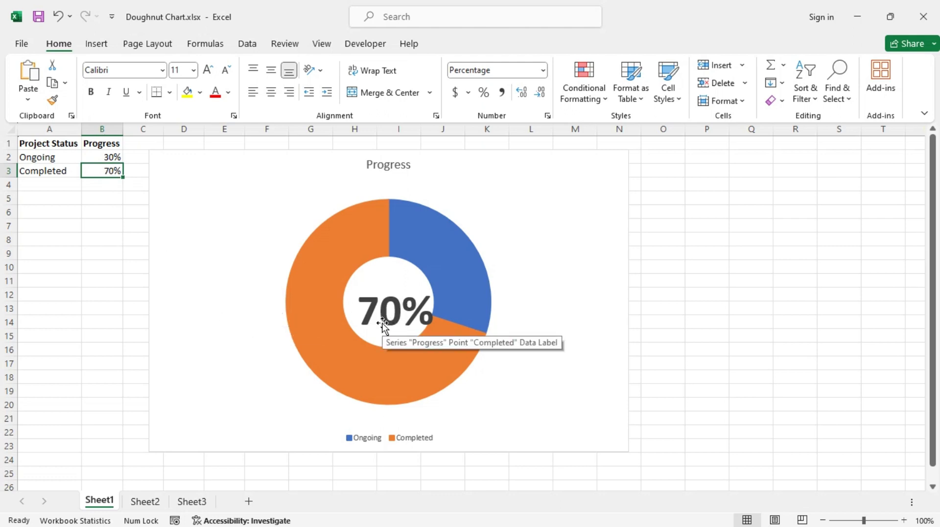
pyautogui.click(102, 157)
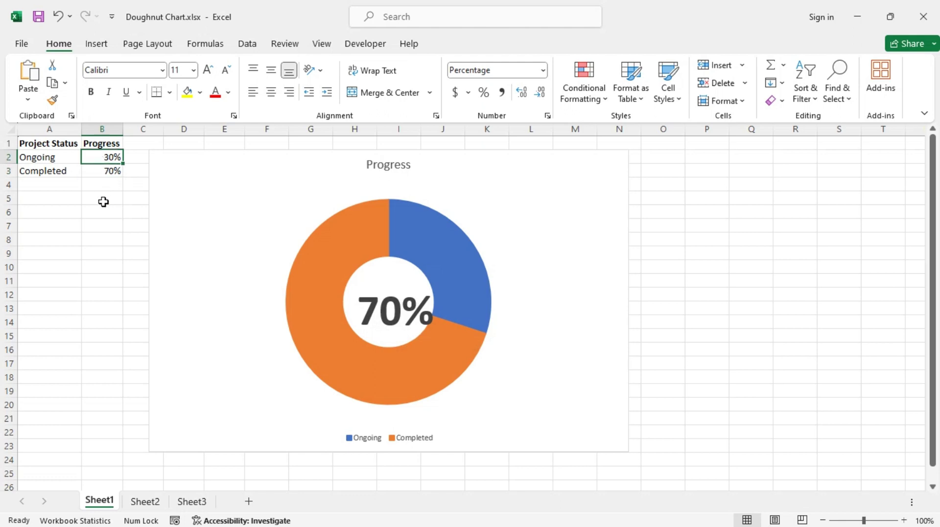
pyautogui.write('20')
pyautogui.press('Return')
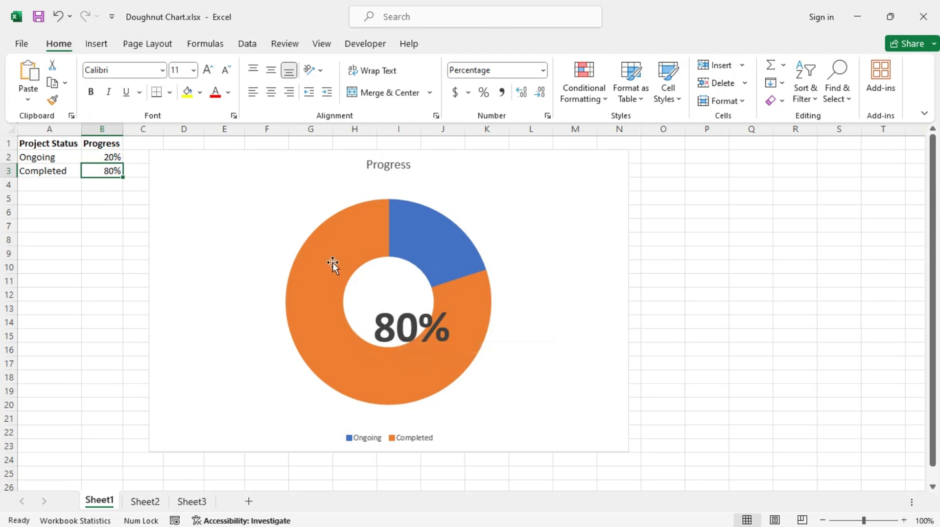
pyautogui.moveTo(333, 263)
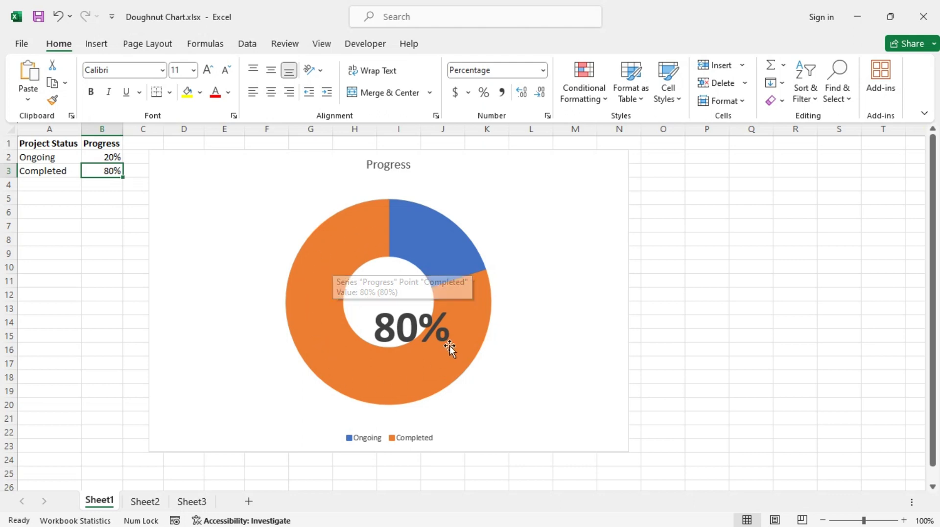
# - Drag the 80% label back to the centre of the doughnut hole
pyautogui.click(407, 340)
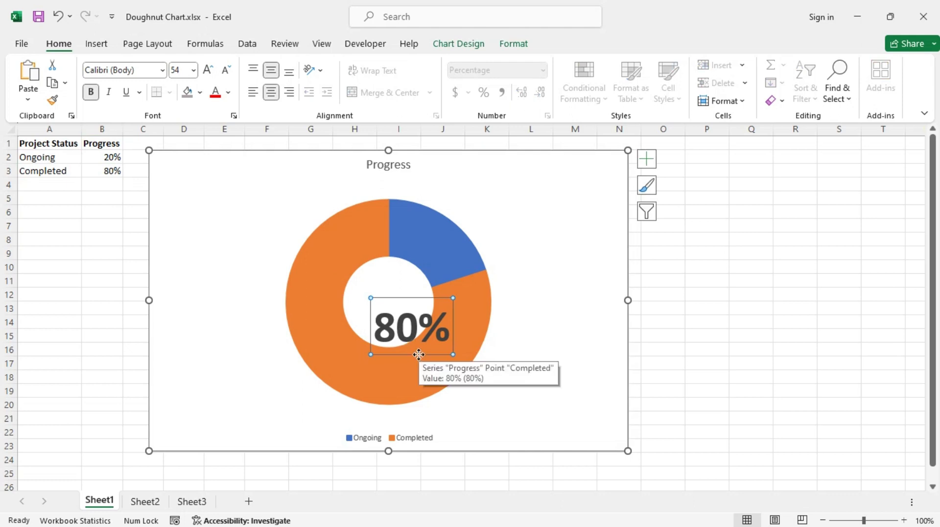
pyautogui.moveTo(419, 355); pyautogui.dragTo(395, 327)
pyautogui.click(566, 338)
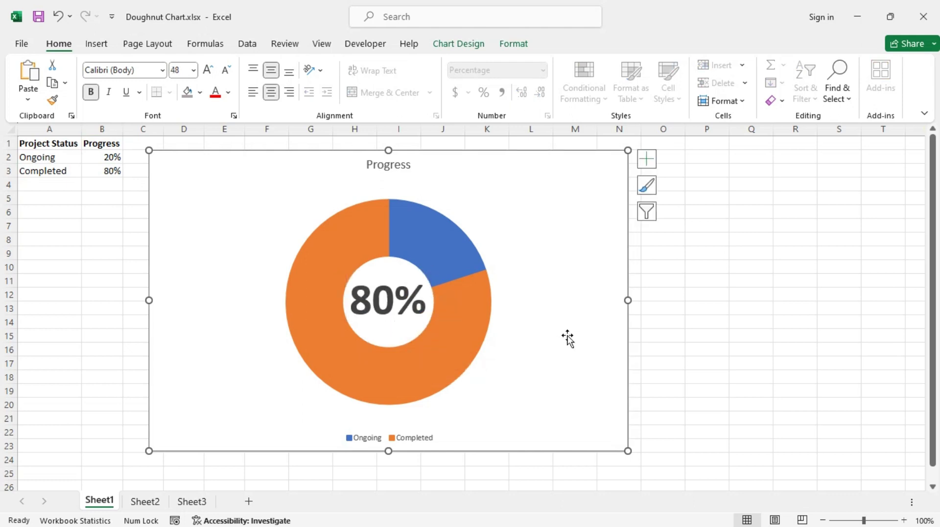
# - Make the Progress chart title bold, 36 pt and underlined
pyautogui.click(393, 165)
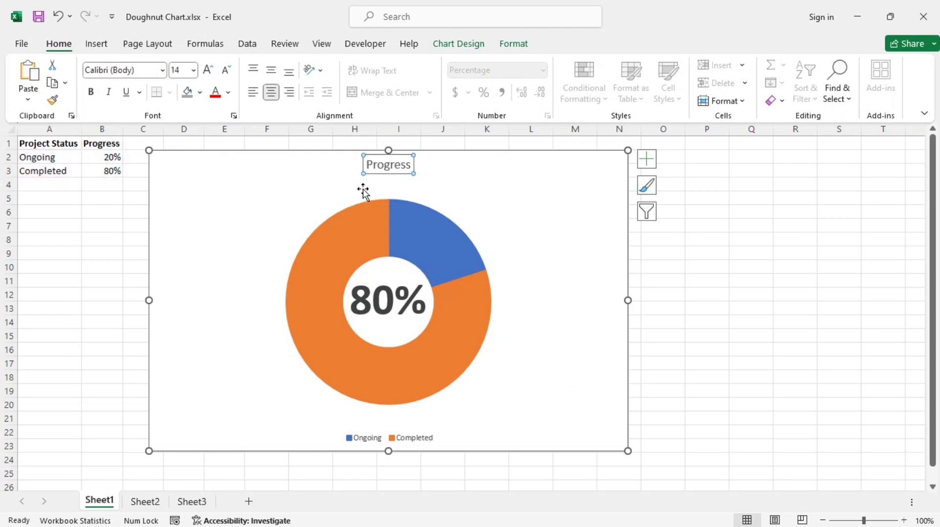
pyautogui.click(91, 92)
pyautogui.click(209, 69)
pyautogui.click(208, 70)
pyautogui.click(208, 70)
pyautogui.click(208, 69)
pyautogui.click(208, 70)
pyautogui.click(208, 70)
pyautogui.click(208, 69)
pyautogui.click(208, 69)
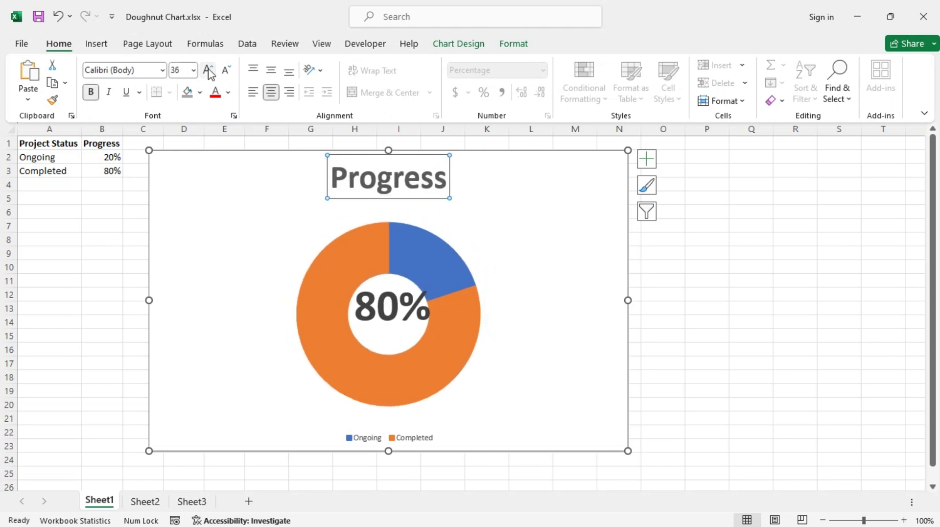
pyautogui.click(125, 91)
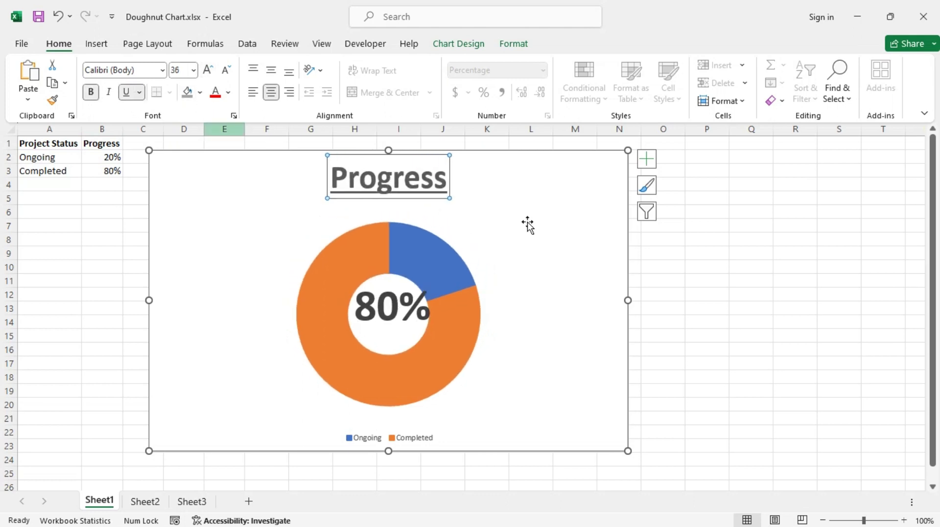
pyautogui.click(578, 229)
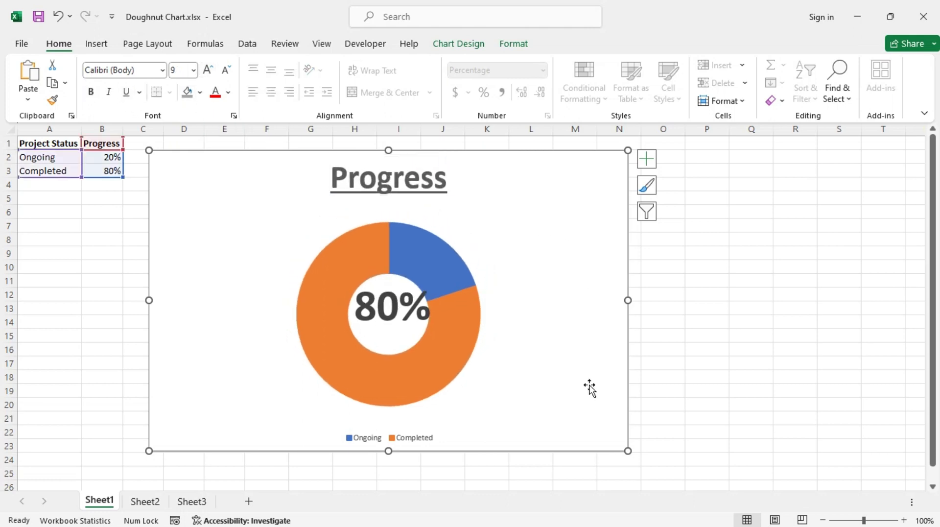
# - Decrease the 80% label's font size several steps
pyautogui.click(376, 311)
pyautogui.click(226, 70)
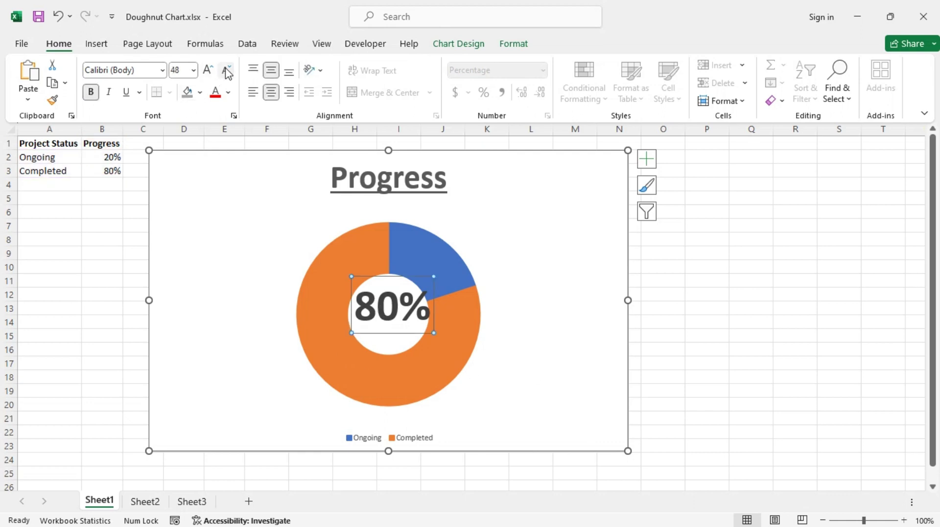
pyautogui.click(227, 71)
pyautogui.click(412, 334)
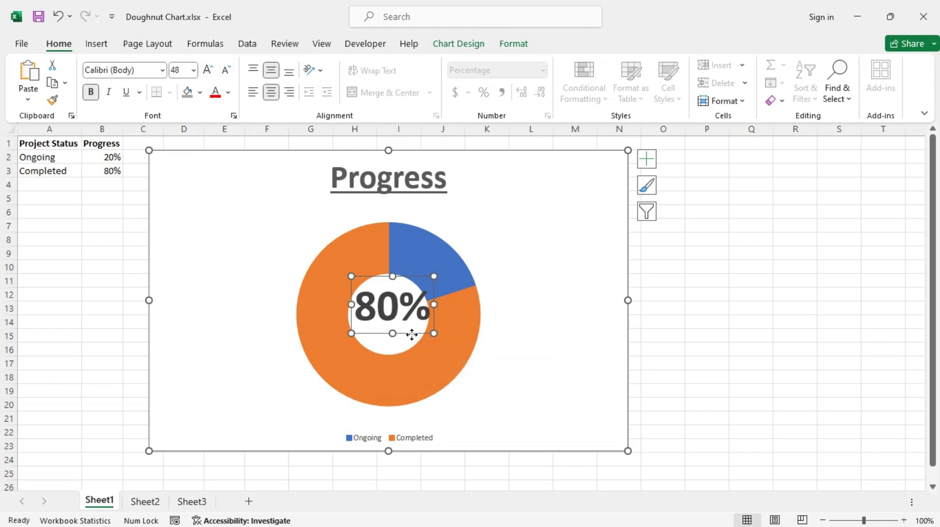
pyautogui.click(227, 74)
pyautogui.click(228, 74)
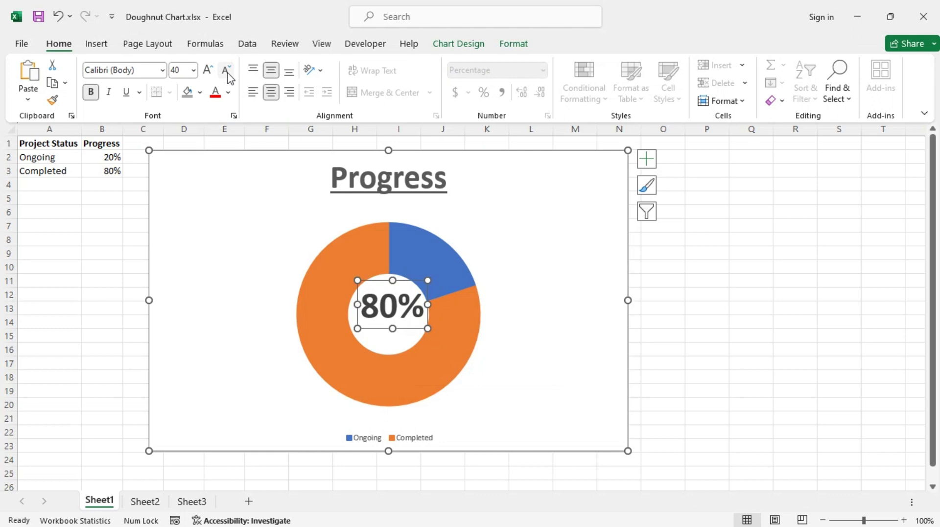
pyautogui.click(228, 74)
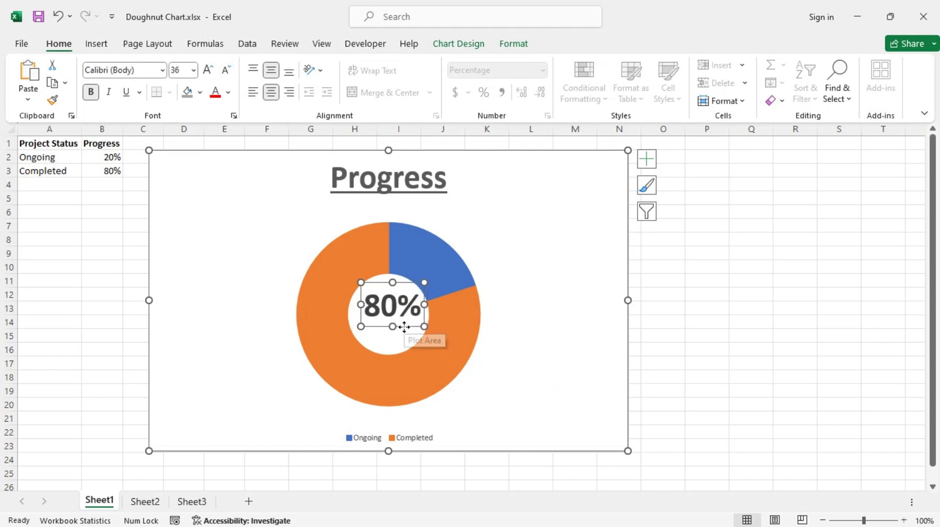
# - Recentre the 80% label by nudging and widening its box, then go to Sheet2
pyautogui.moveTo(405, 326); pyautogui.dragTo(401, 335)
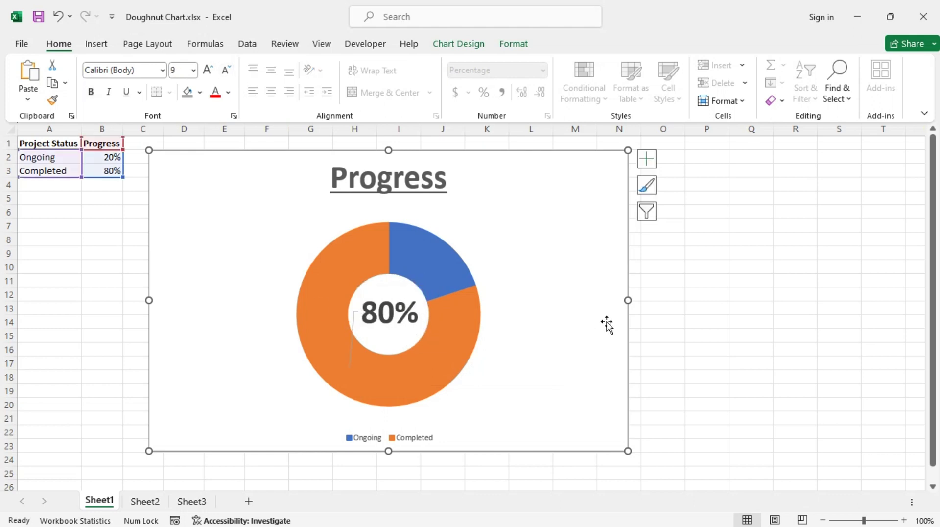
pyautogui.click(606, 324)
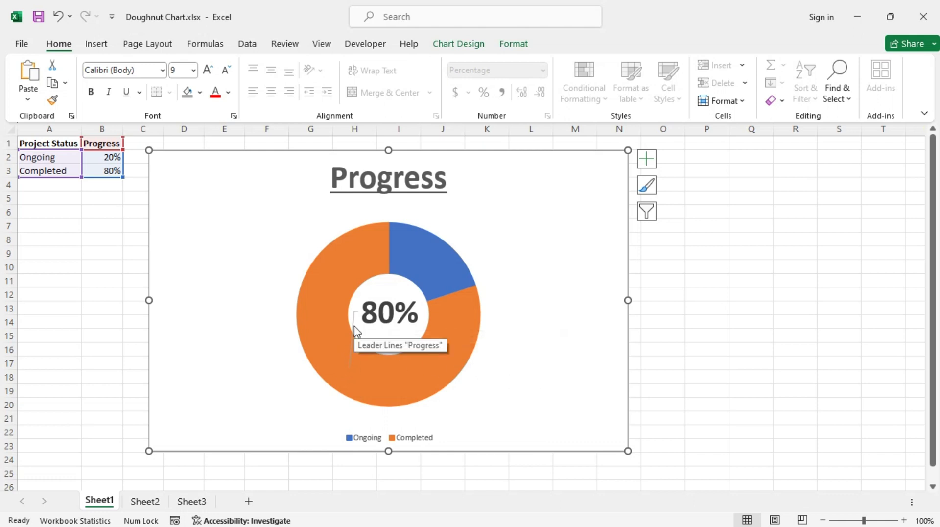
pyautogui.click(405, 323)
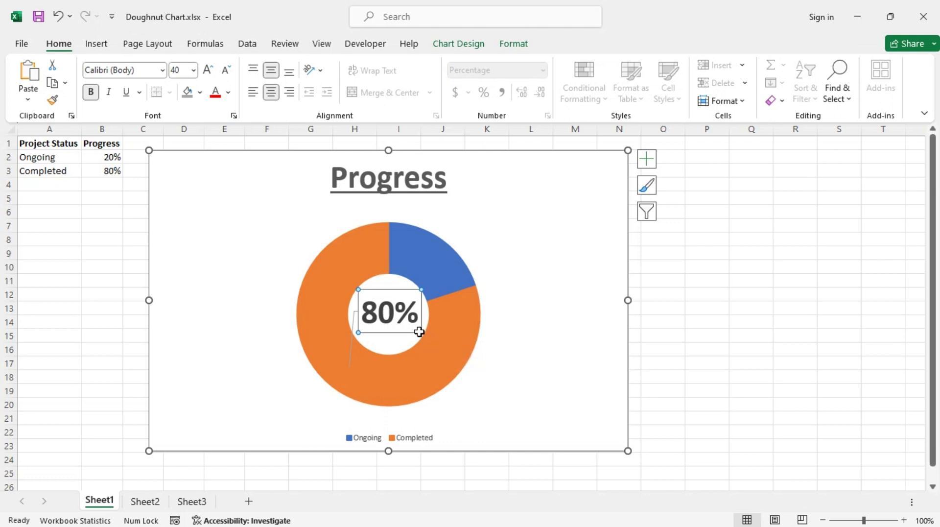
pyautogui.click(400, 334)
pyautogui.moveTo(421, 333); pyautogui.dragTo(394, 335)
pyautogui.click(583, 312)
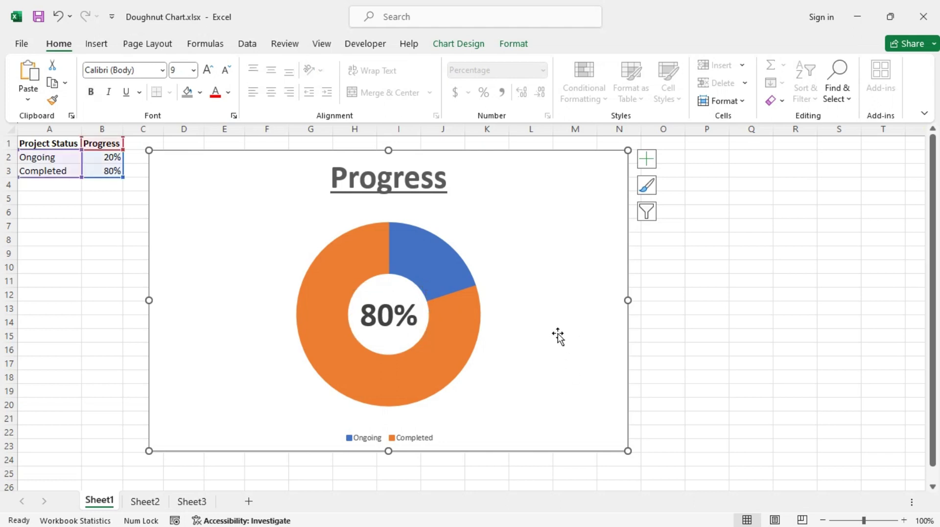
pyautogui.click(146, 505)
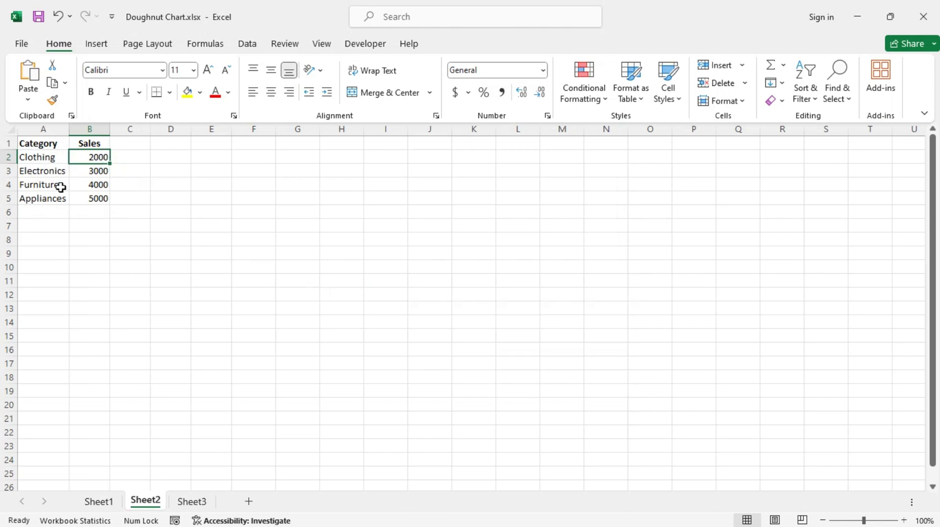
# - Insert a doughnut chart of the Sheet2 category Sales data
pyautogui.click(97, 45)
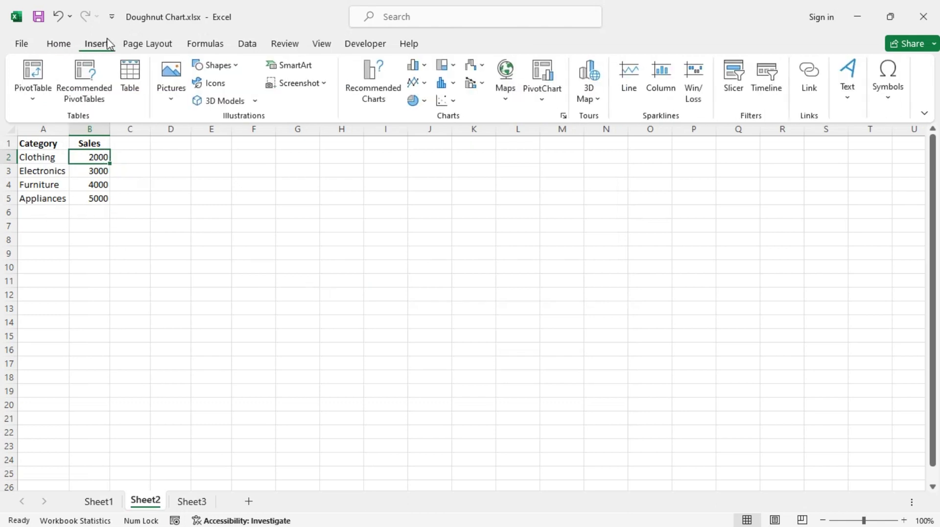
pyautogui.click(414, 101)
pyautogui.click(425, 279)
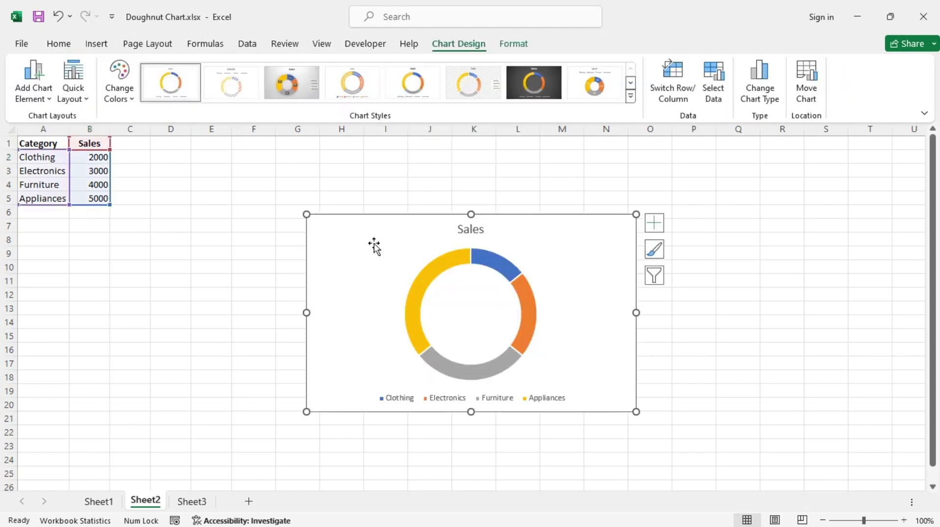
# - Enlarge the Sales doughnut chart and move it beside the data table
pyautogui.moveTo(636, 411); pyautogui.dragTo(756, 471)
pyautogui.moveTo(643, 250); pyautogui.dragTo(456, 178)
pyautogui.click(357, 162)
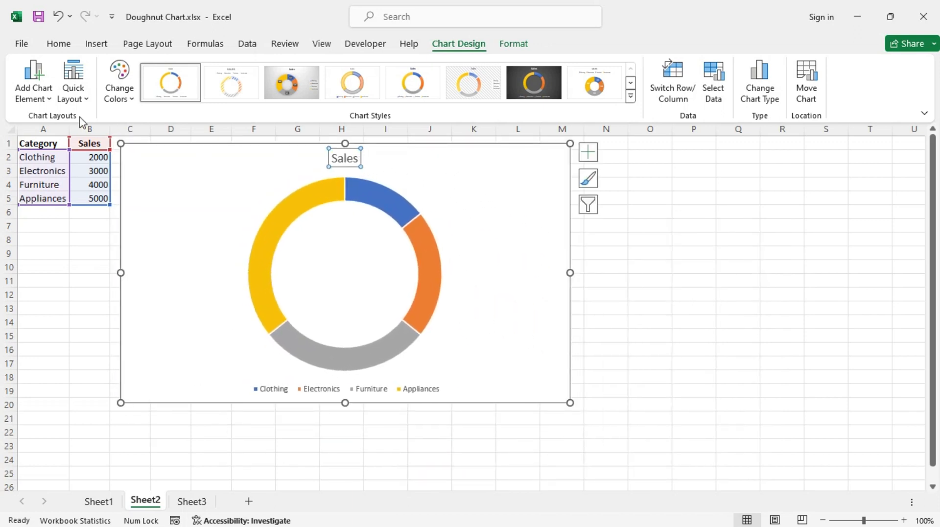
# - Bold the Sales chart title, raise its font size to 32 pt and underline it
pyautogui.click(59, 44)
pyautogui.click(91, 91)
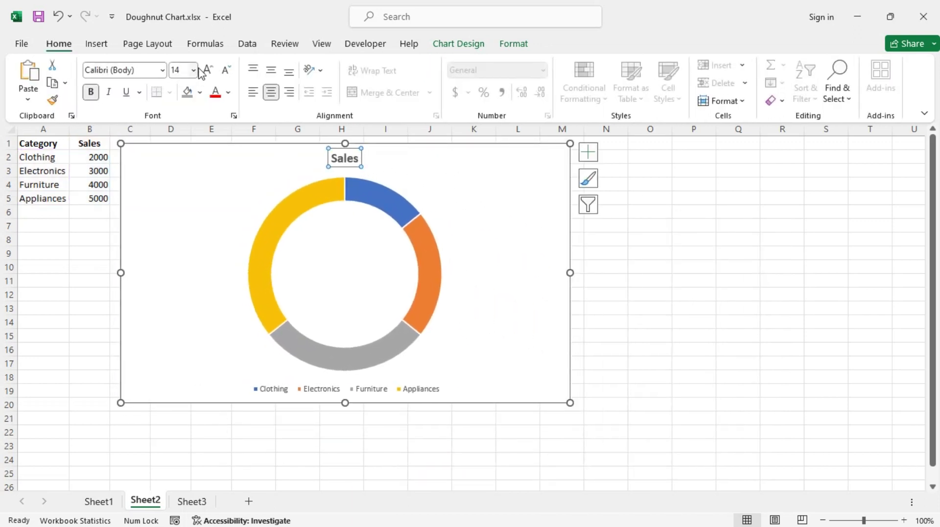
pyautogui.click(207, 70)
pyautogui.click(207, 70)
pyautogui.click(207, 70)
pyautogui.click(207, 70)
pyautogui.click(207, 70)
pyautogui.click(207, 70)
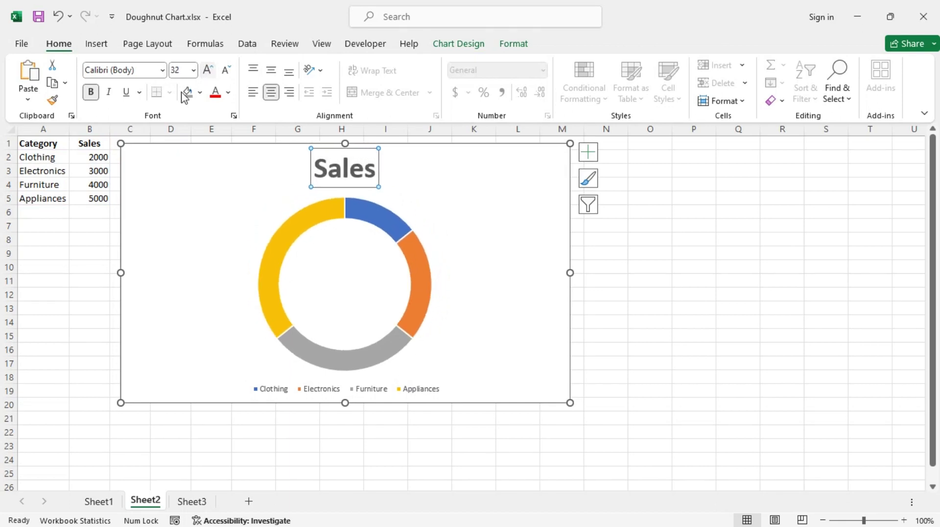
pyautogui.click(126, 92)
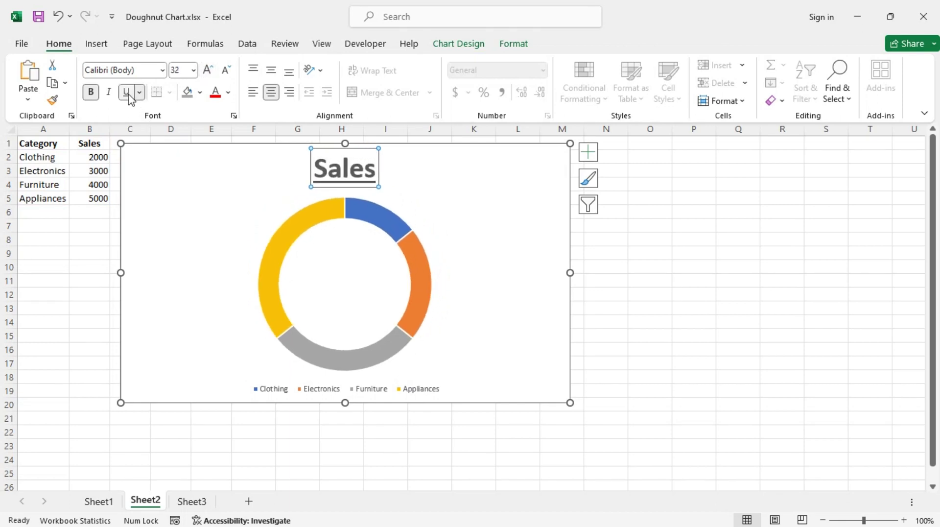
pyautogui.click(390, 352)
pyautogui.rightClick(390, 353)
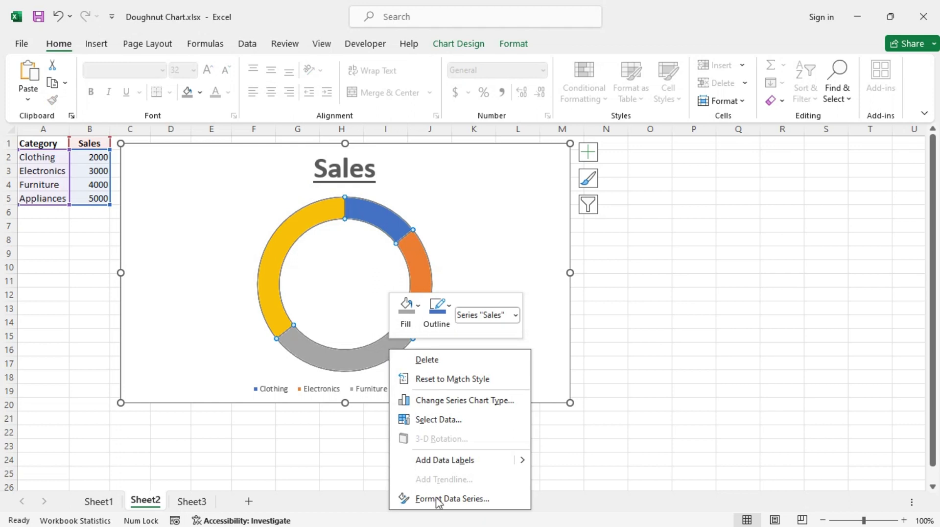
# - Reduce the Sales doughnut's hole size from 75% to 35% in Format Data Series
pyautogui.click(465, 499)
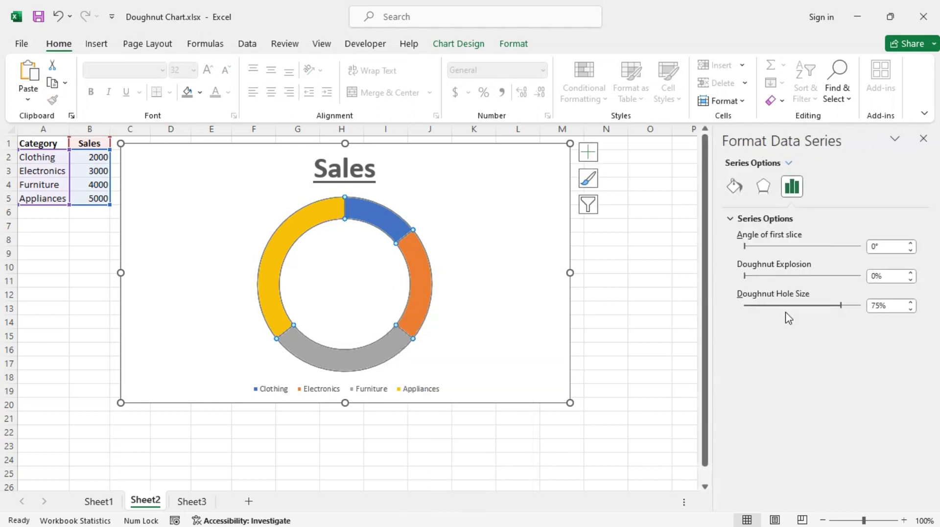
pyautogui.moveTo(841, 305); pyautogui.dragTo(785, 310)
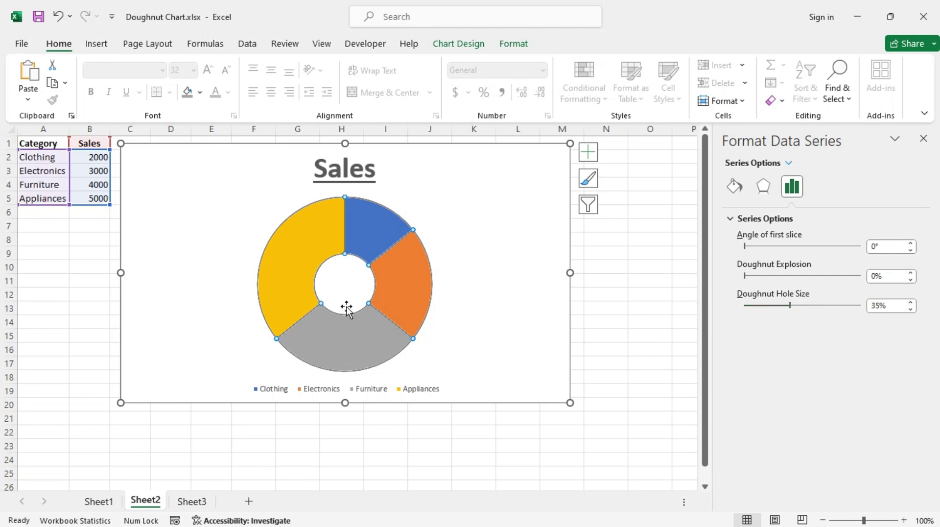
pyautogui.click(924, 142)
pyautogui.click(588, 152)
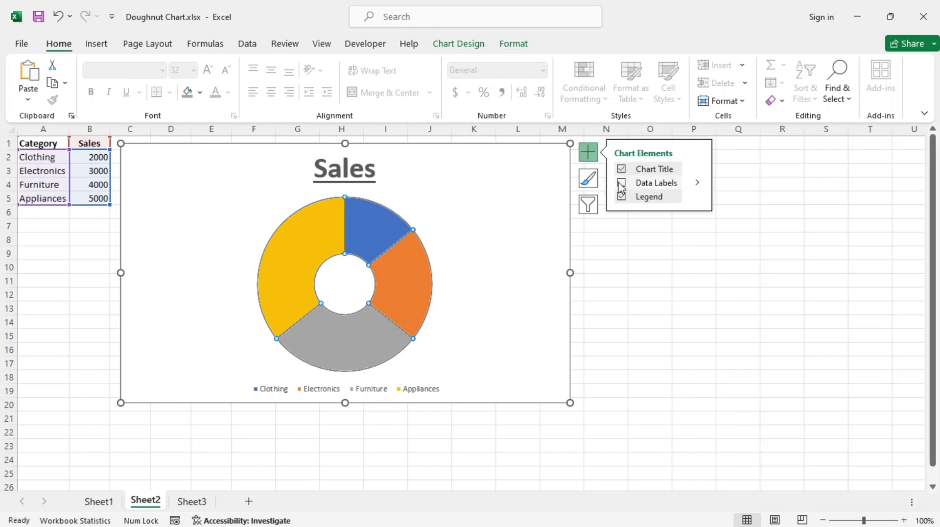
# - Add data labels showing only percentages (14%, 21%, 29%, 36%) instead of sales values
pyautogui.click(621, 183)
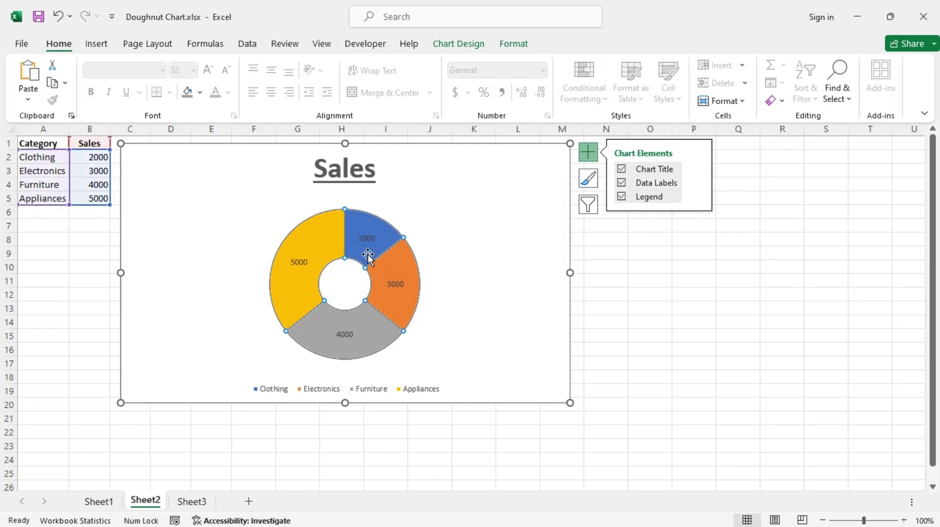
pyautogui.moveTo(401, 303)
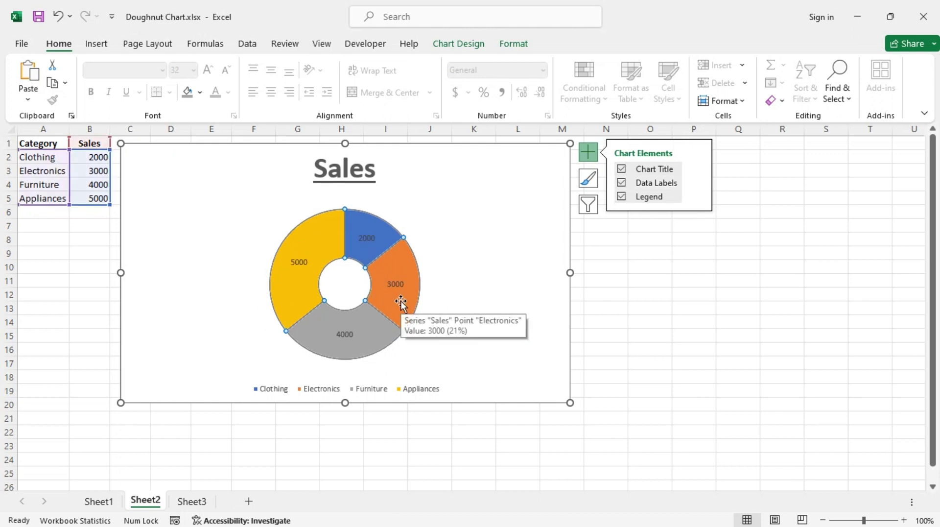
pyautogui.click(699, 184)
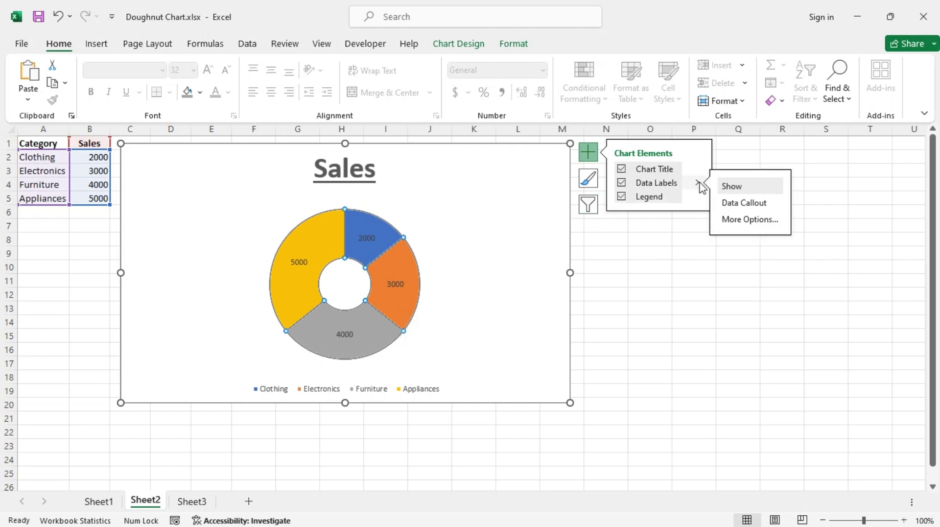
pyautogui.click(741, 220)
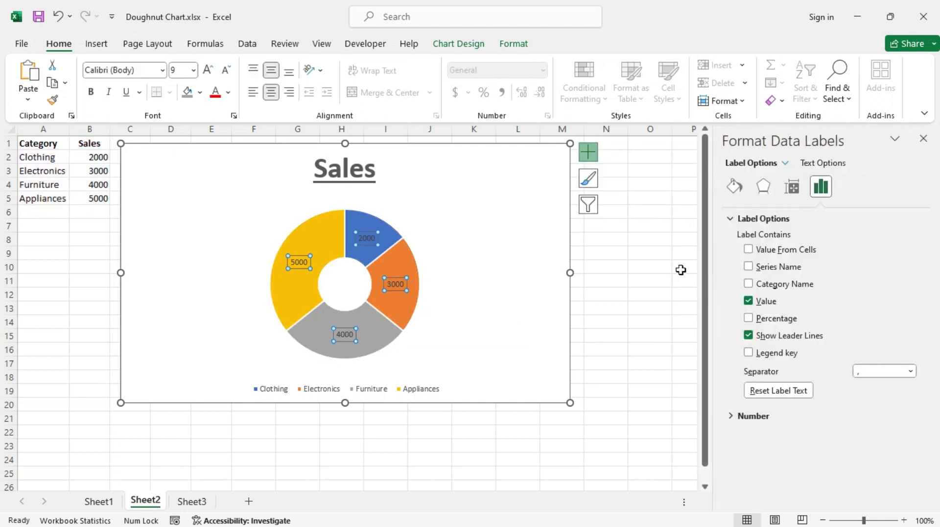
pyautogui.click(748, 318)
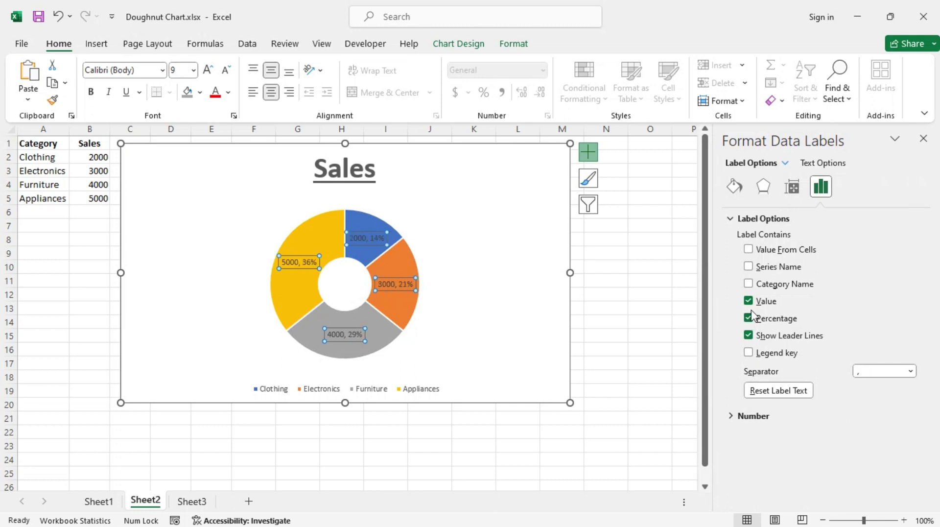
pyautogui.click(749, 301)
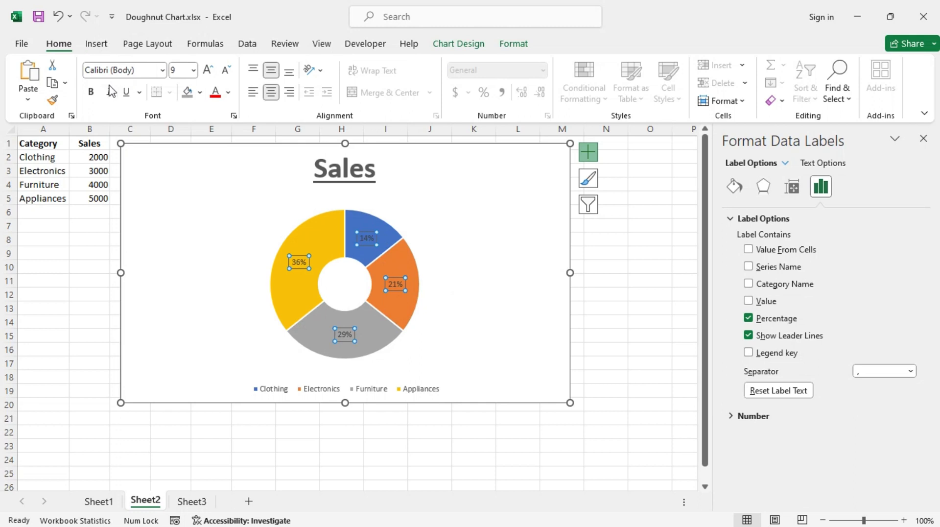
# - Raise the doughnut's percentage data labels to 24 pt font size
pyautogui.click(208, 71)
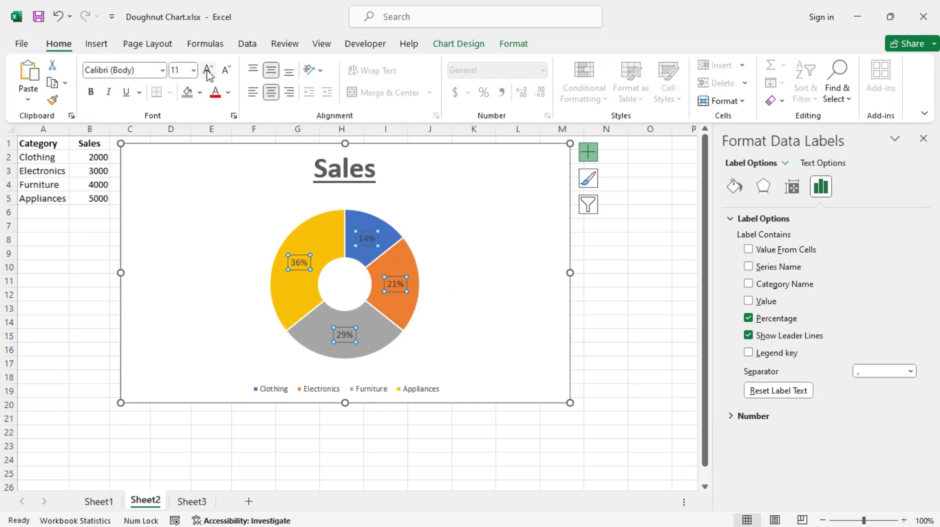
pyautogui.click(208, 71)
pyautogui.click(208, 71)
pyautogui.click(208, 71)
pyautogui.click(208, 71)
pyautogui.click(208, 71)
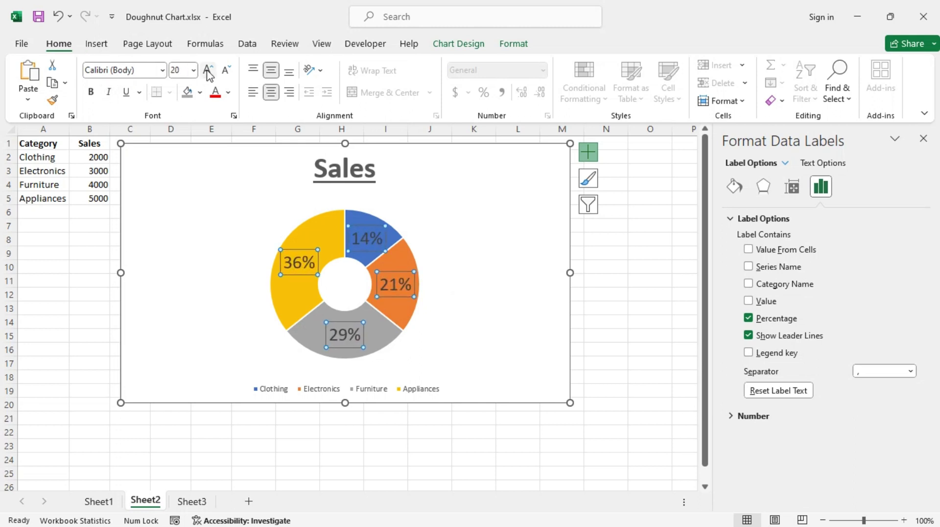
pyautogui.click(209, 71)
pyautogui.click(208, 71)
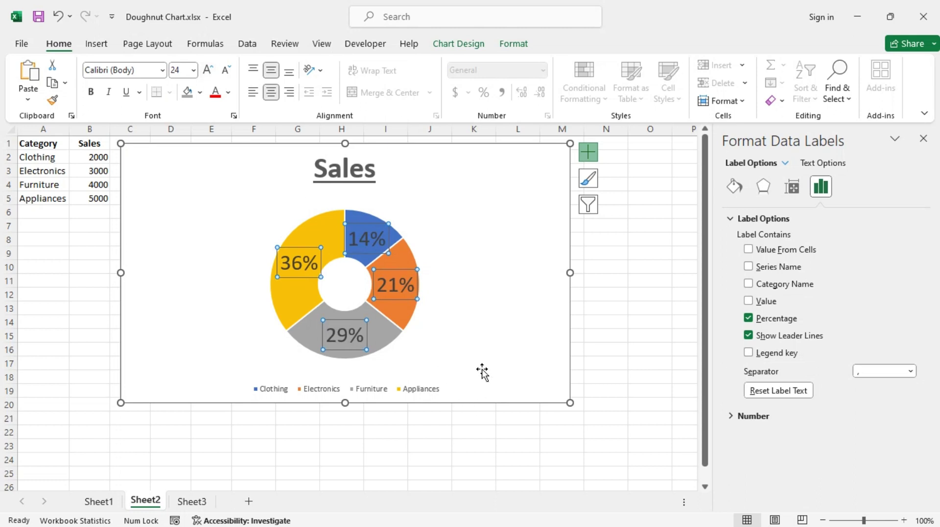
pyautogui.click(490, 324)
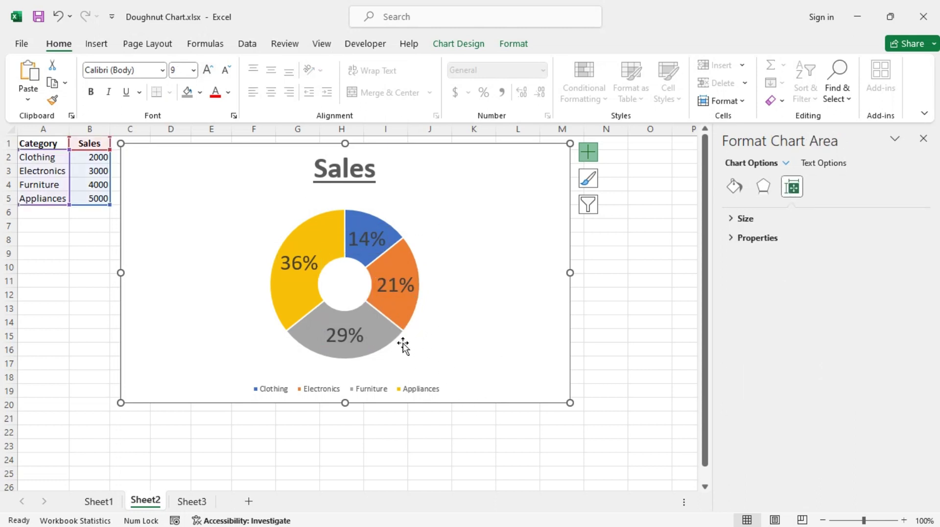
# - Outline the grey Furniture slice in grey and the orange Electronics slice in orange
pyautogui.click(386, 338)
pyautogui.click(385, 338)
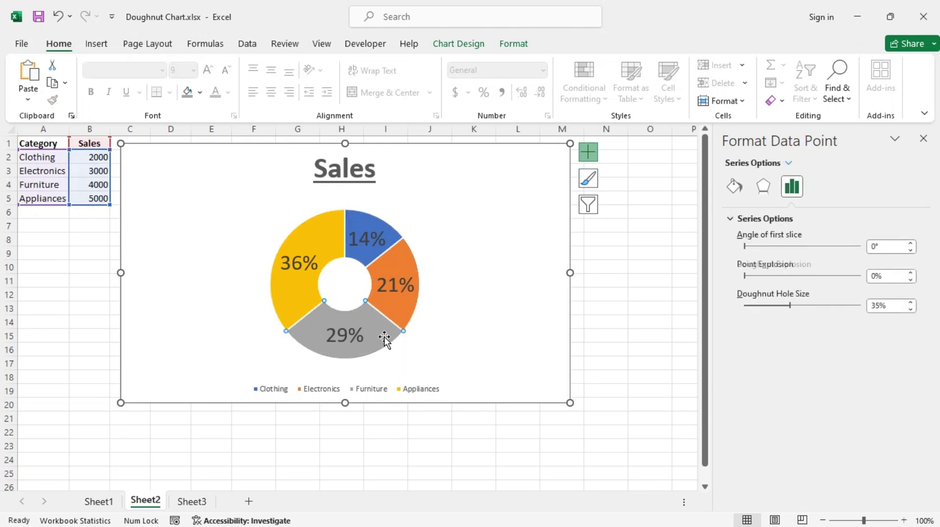
pyautogui.rightClick(385, 339)
pyautogui.click(431, 309)
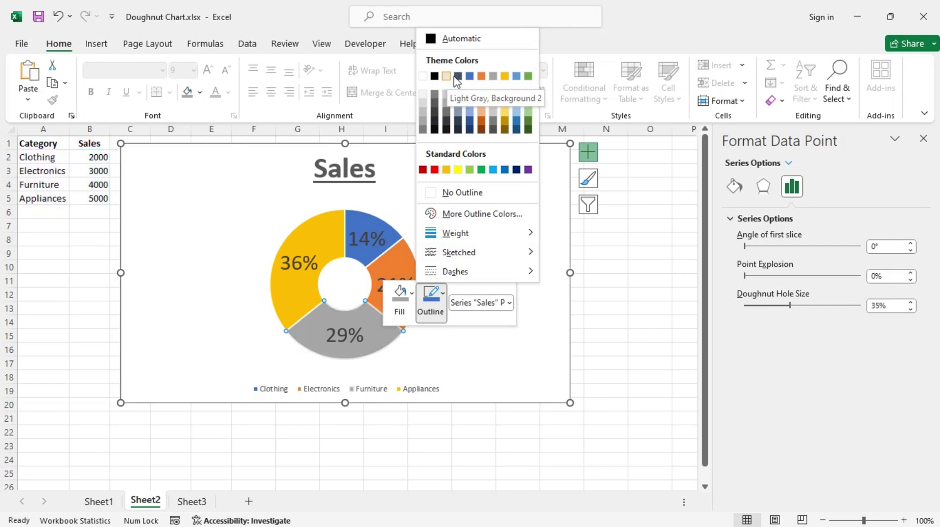
pyautogui.click(494, 77)
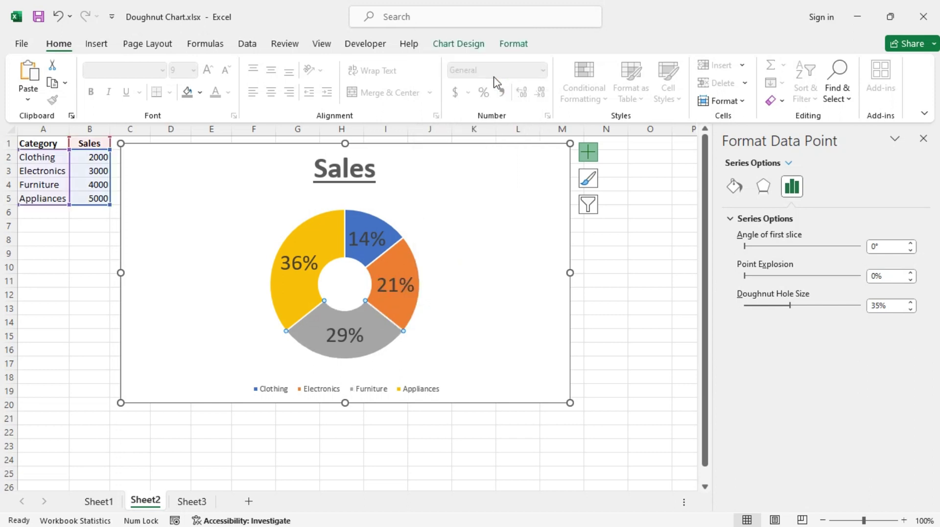
pyautogui.click(408, 307)
pyautogui.click(407, 313)
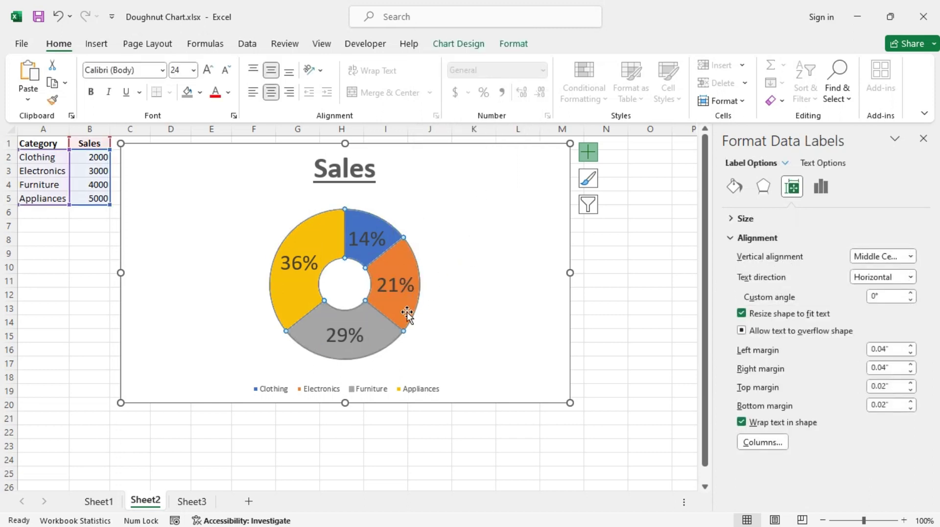
pyautogui.click(407, 313)
pyautogui.rightClick(408, 315)
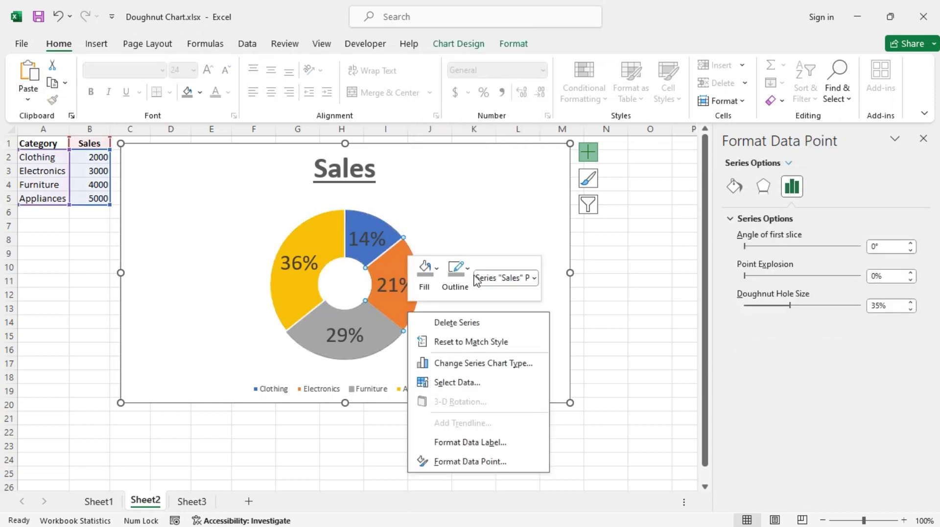
pyautogui.click(456, 273)
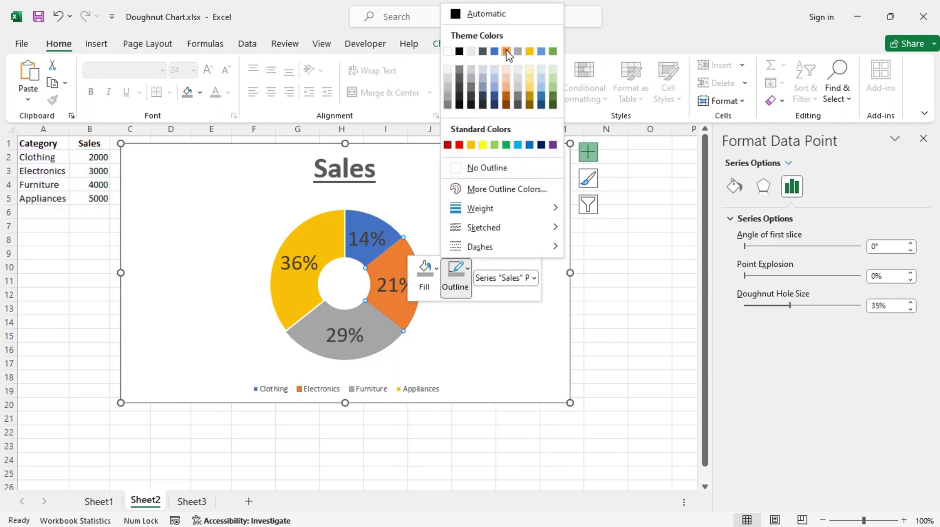
pyautogui.click(507, 52)
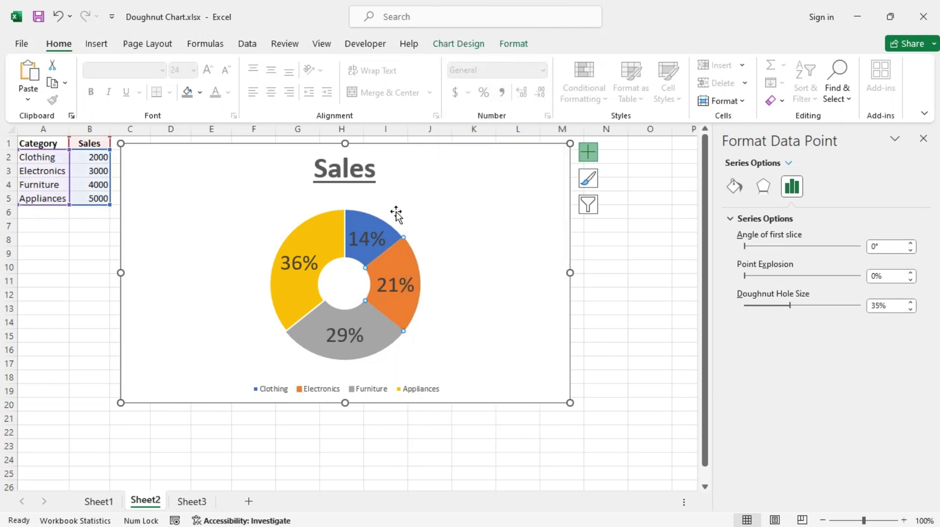
# - Give the yellow 36% slice a gold outline
pyautogui.click(390, 238)
pyautogui.rightClick(391, 237)
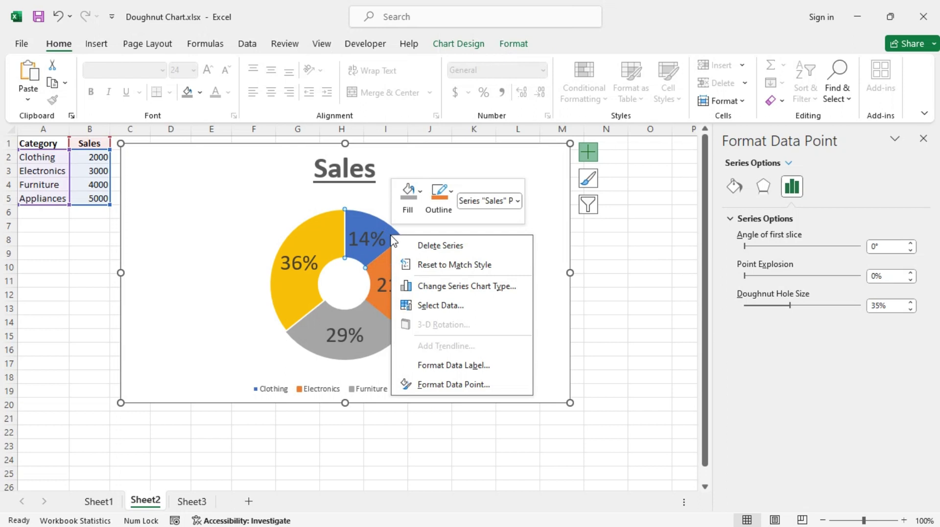
pyautogui.click(443, 205)
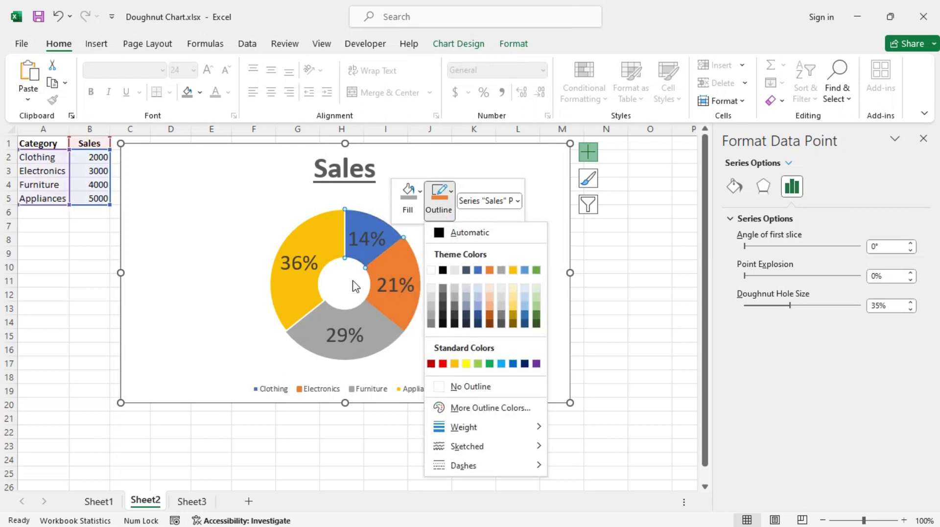
pyautogui.click(289, 299)
pyautogui.click(298, 301)
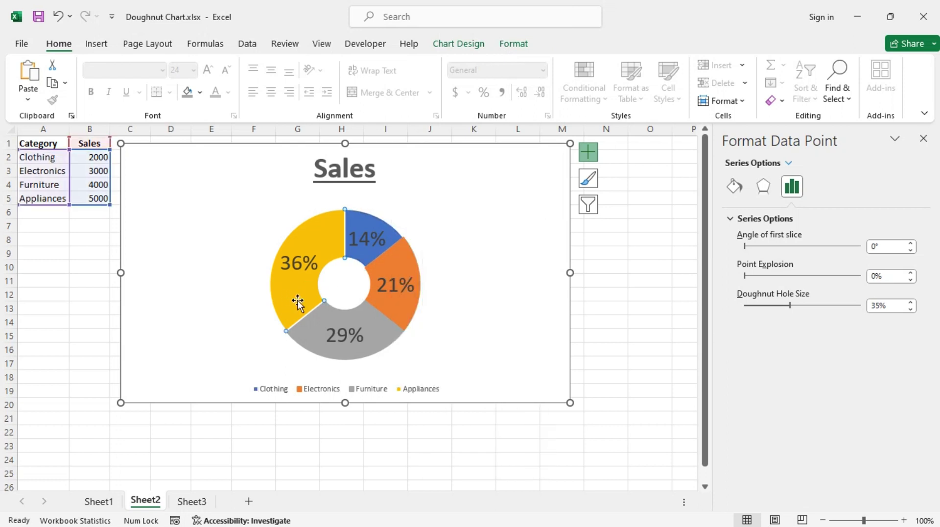
pyautogui.rightClick(297, 301)
pyautogui.click(346, 259)
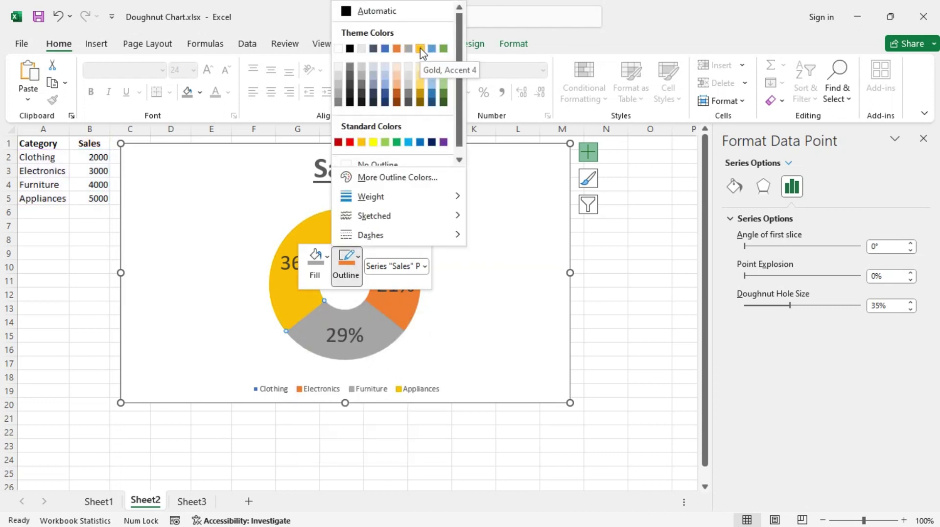
pyautogui.click(420, 49)
# - Give the blue Clothing 14% slice a matching blue outline
pyautogui.click(484, 233)
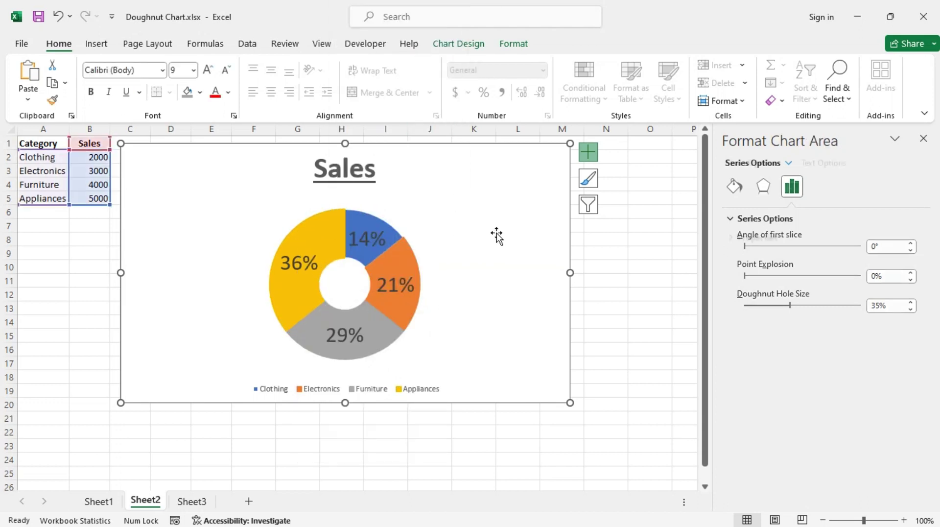
pyautogui.click(390, 239)
pyautogui.click(391, 240)
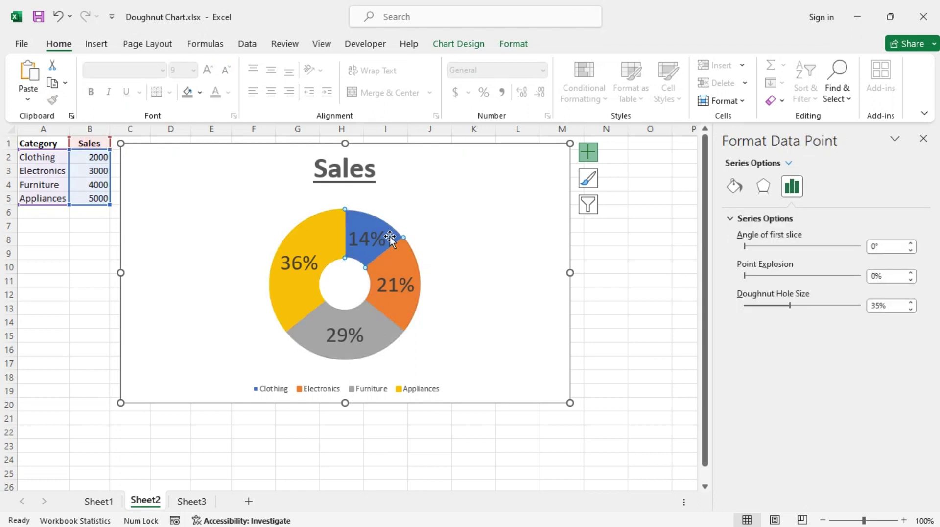
pyautogui.rightClick(391, 241)
pyautogui.click(446, 208)
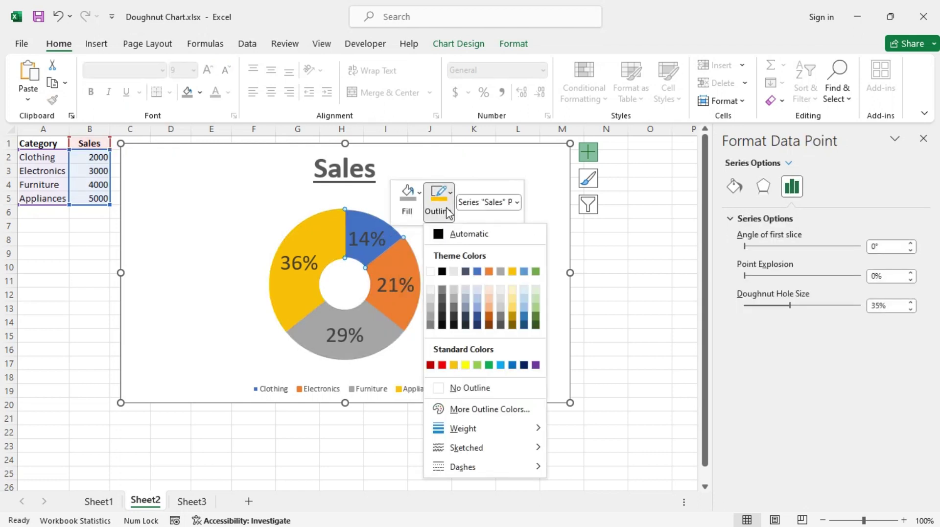
pyautogui.click(478, 272)
pyautogui.click(516, 269)
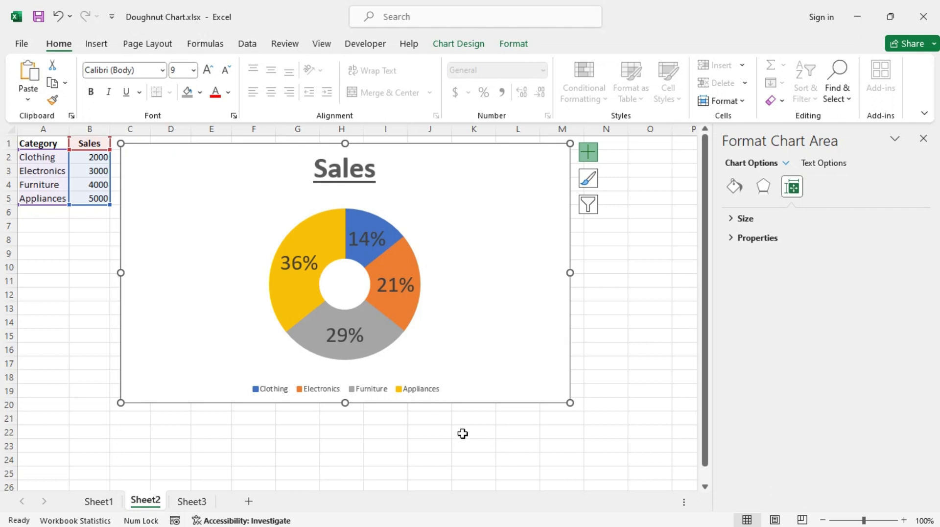
# - On Sheet3, close the formatting pane and insert a doughnut chart of the Q1–Q4 sales table
pyautogui.click(192, 501)
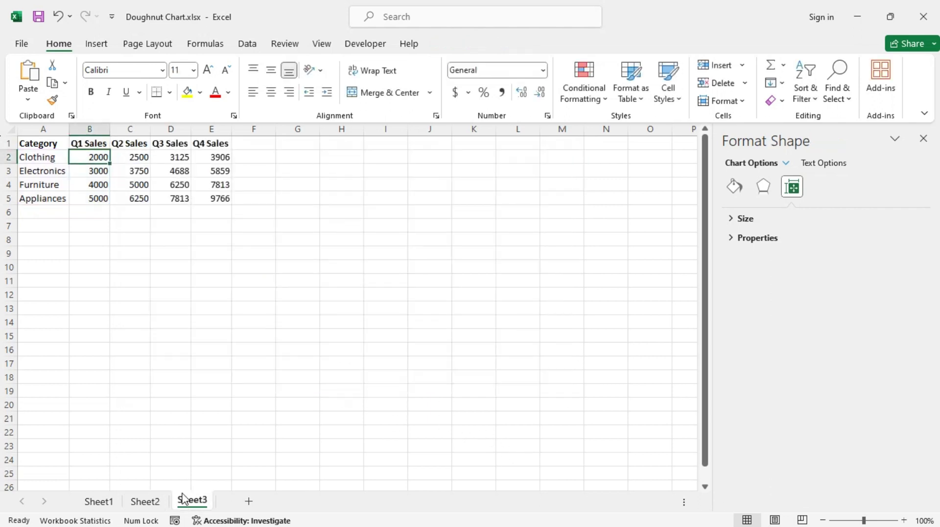
pyautogui.click(923, 139)
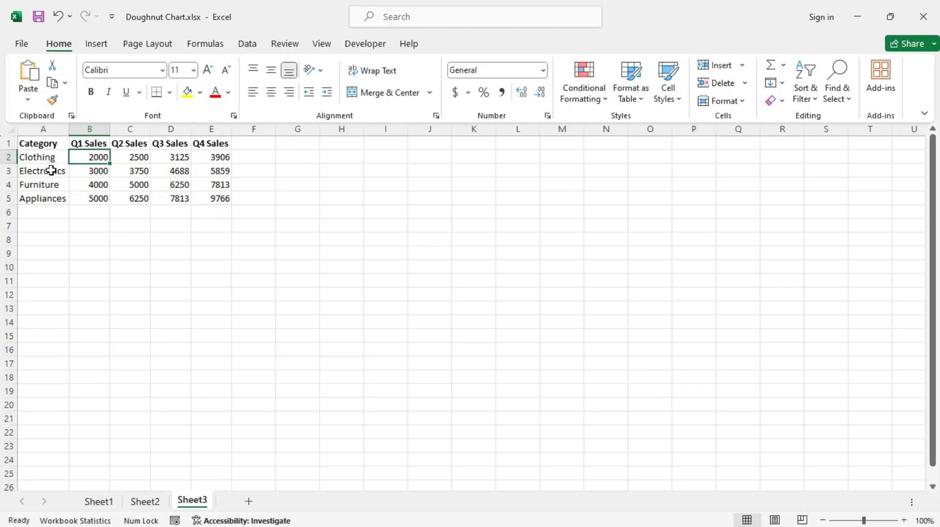
pyautogui.click(97, 43)
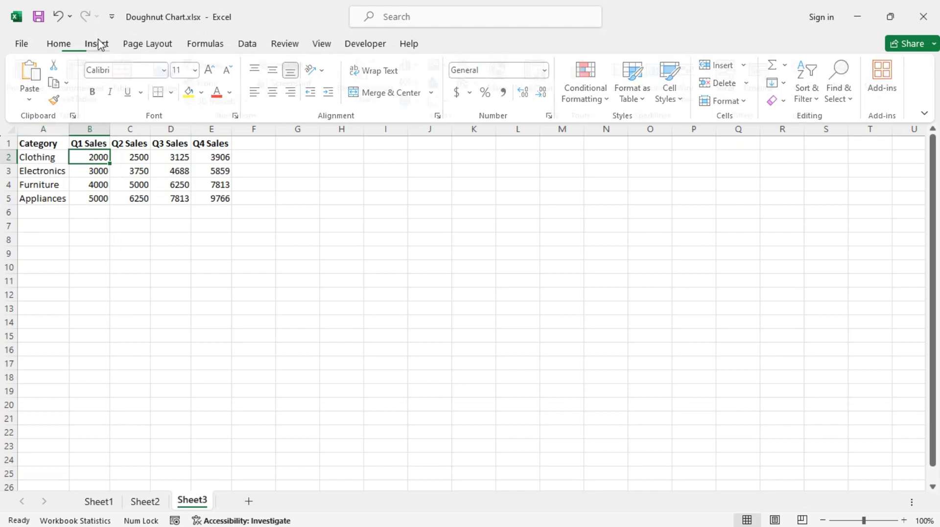
pyautogui.click(419, 106)
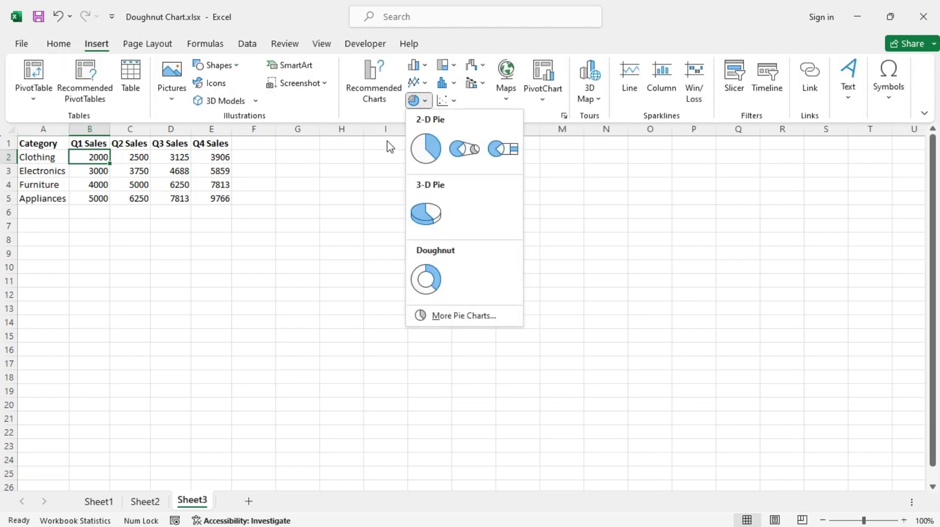
pyautogui.click(426, 278)
# - Move the quarterly doughnut up beside the data near column C and enlarge it to about row 21
pyautogui.moveTo(388, 231); pyautogui.dragTo(227, 177)
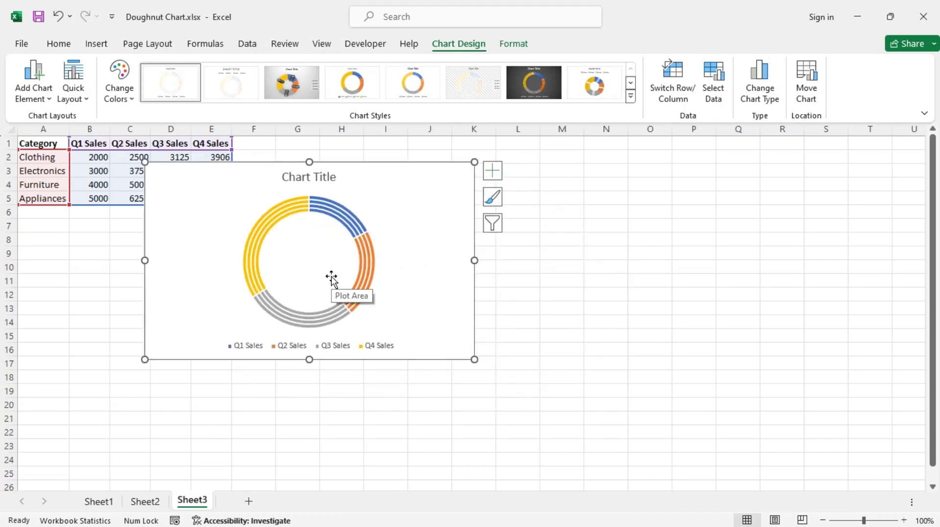
pyautogui.click(149, 503)
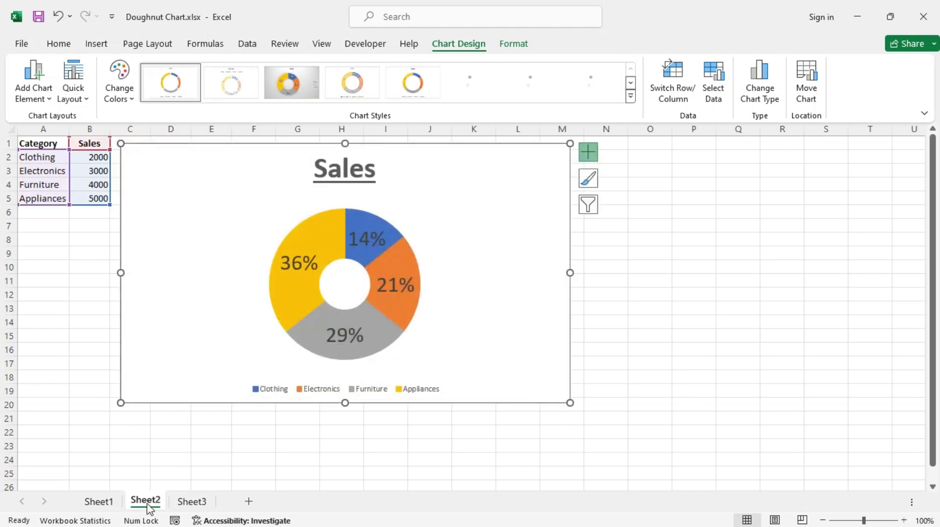
pyautogui.click(111, 503)
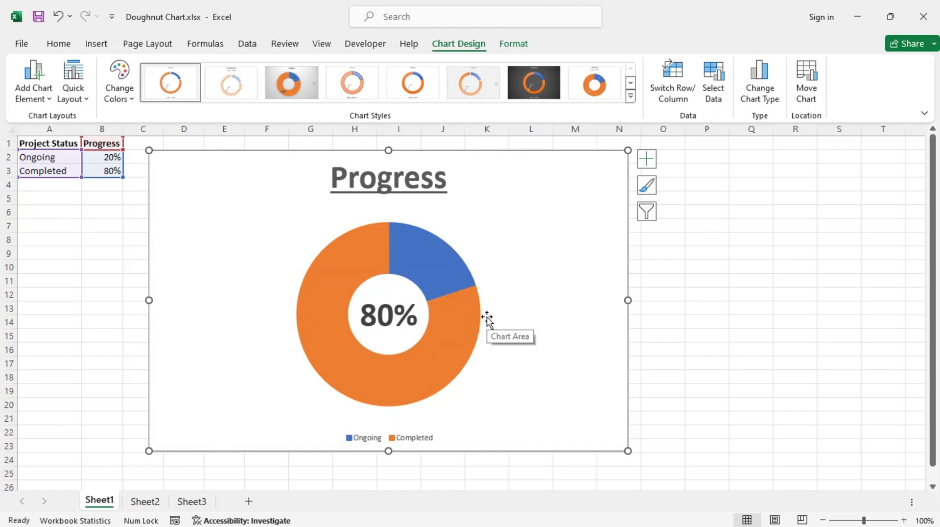
pyautogui.click(196, 500)
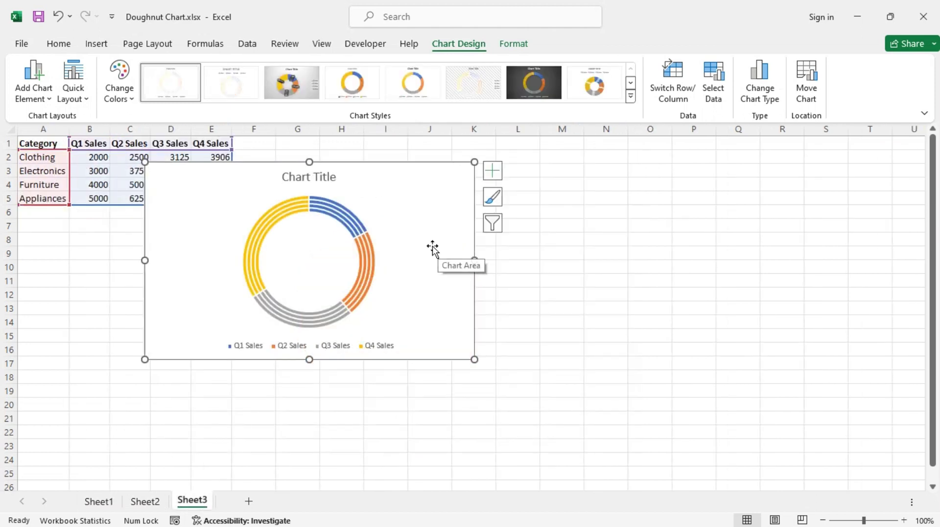
pyautogui.moveTo(474, 359); pyautogui.dragTo(546, 428)
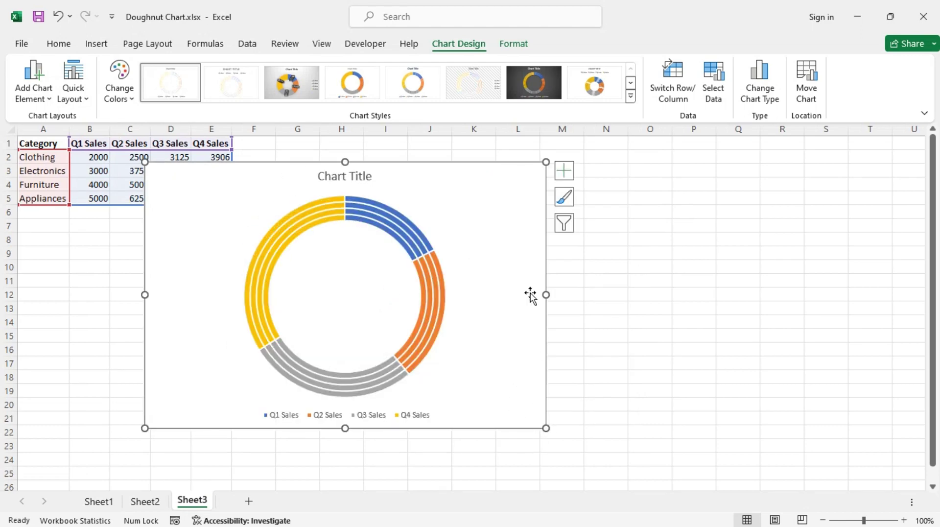
# - Set the quarterly doughnut's hole size to 5% and close the formatting pane
pyautogui.rightClick(443, 316)
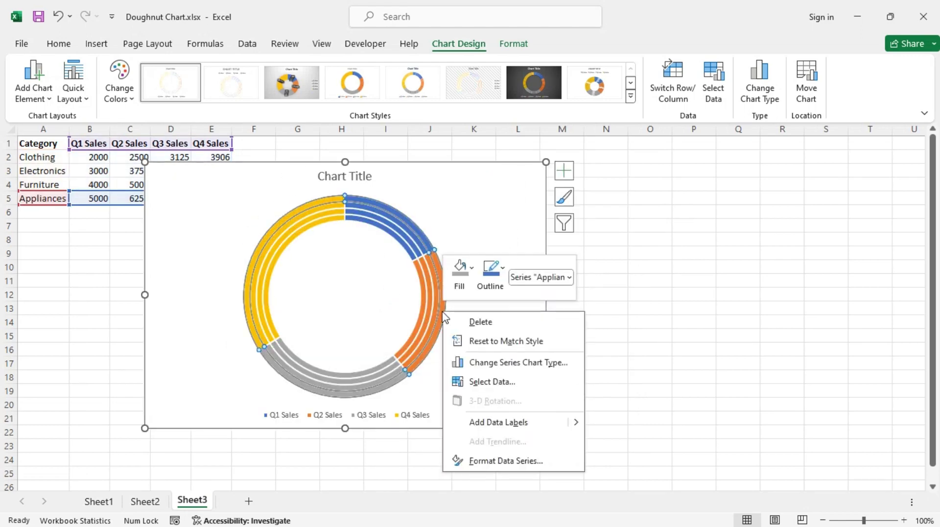
pyautogui.click(514, 461)
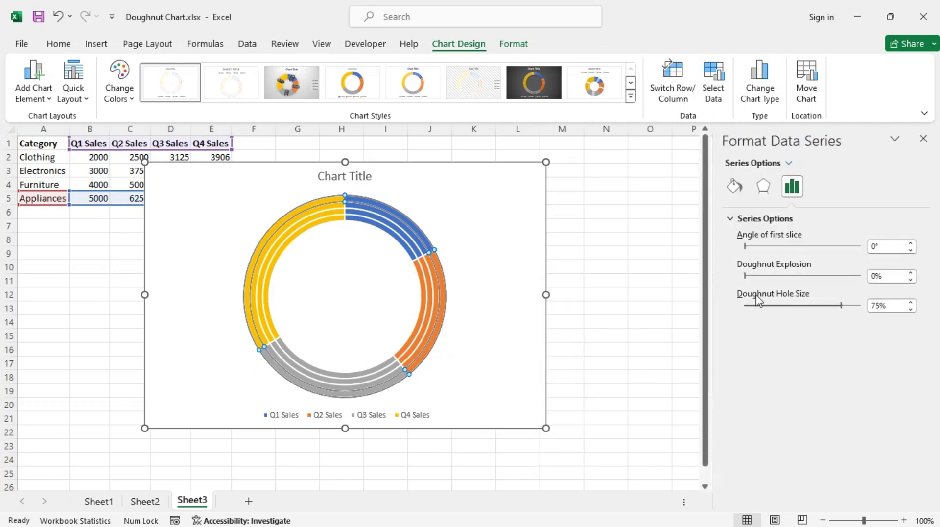
pyautogui.moveTo(792, 312); pyautogui.dragTo(760, 310)
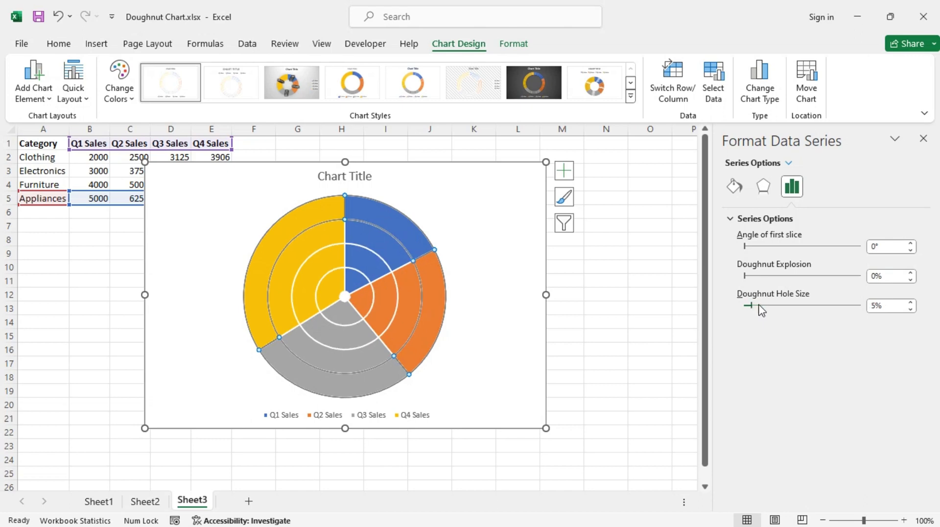
pyautogui.click(924, 141)
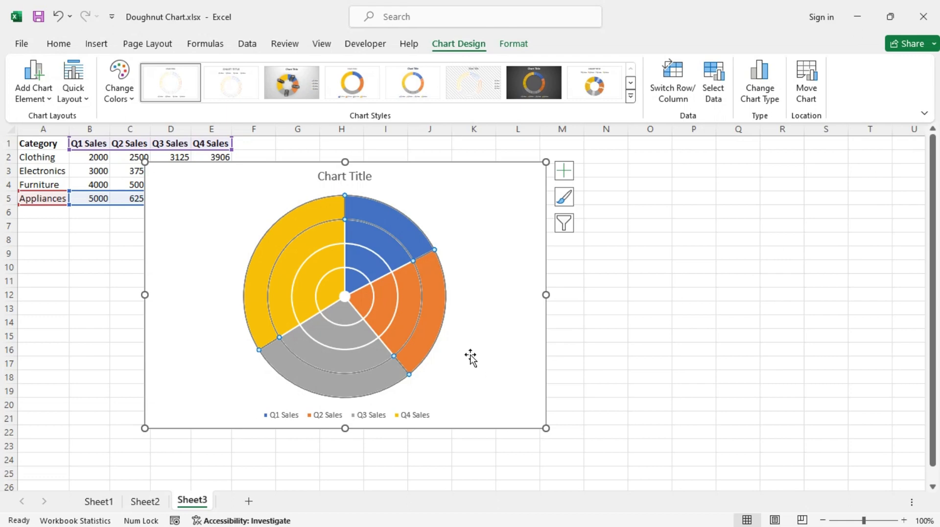
pyautogui.click(421, 344)
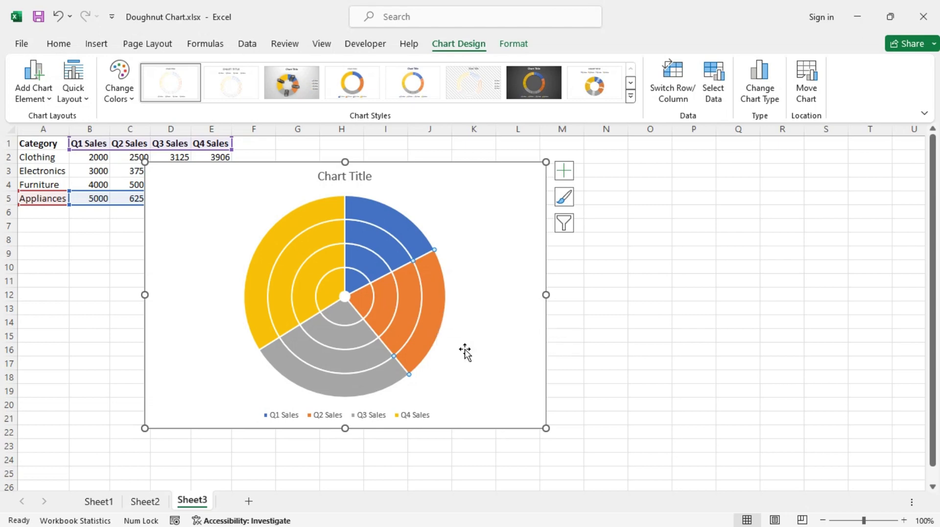
pyautogui.click(640, 352)
pyautogui.click(431, 323)
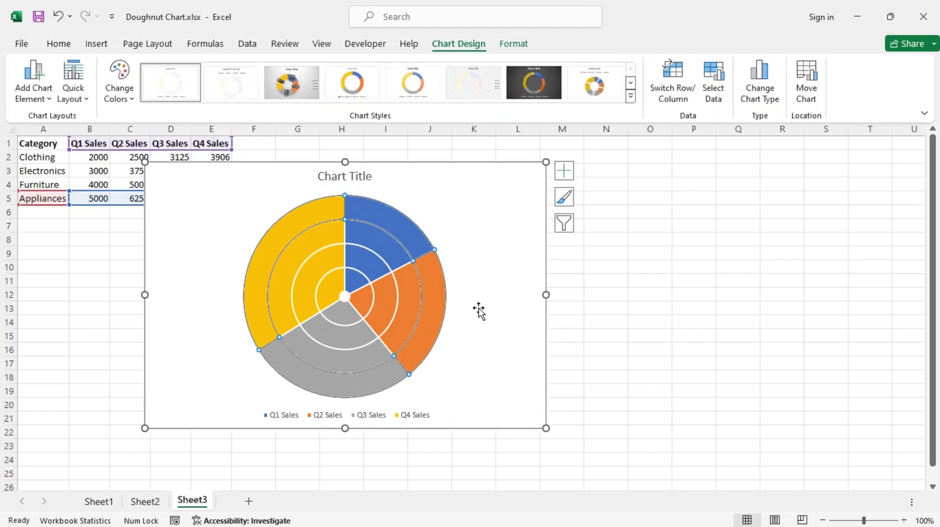
# - Outline the outer Appliances ring and the Furniture ring in black
pyautogui.rightClick(435, 294)
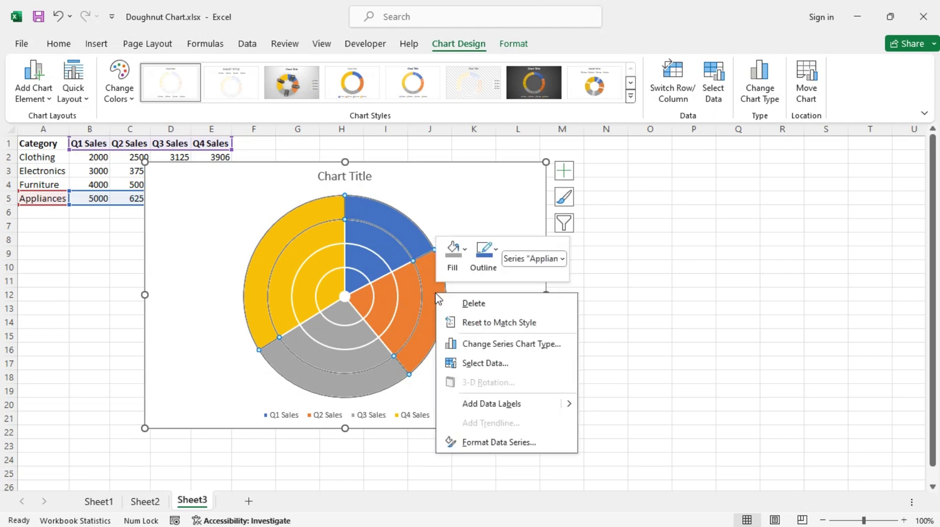
pyautogui.click(489, 263)
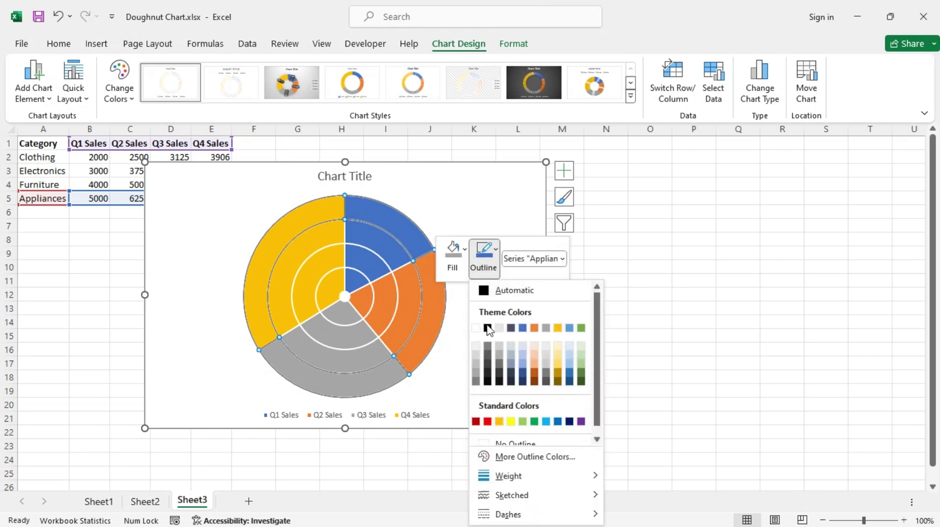
pyautogui.click(488, 328)
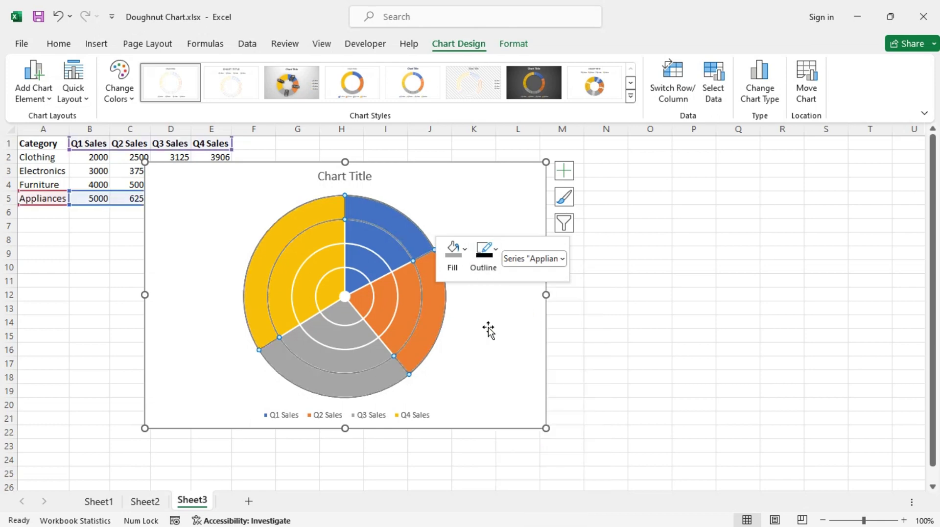
pyautogui.click(408, 320)
pyautogui.rightClick(410, 321)
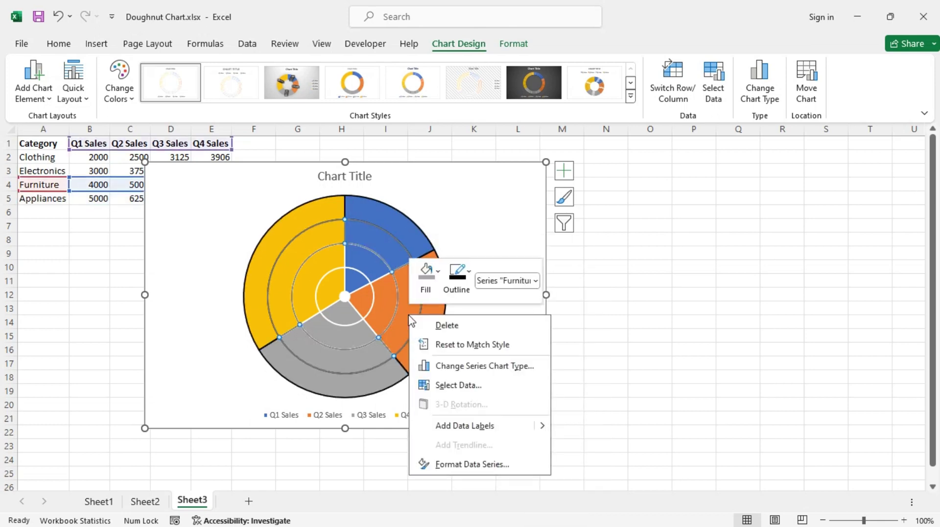
pyautogui.click(456, 284)
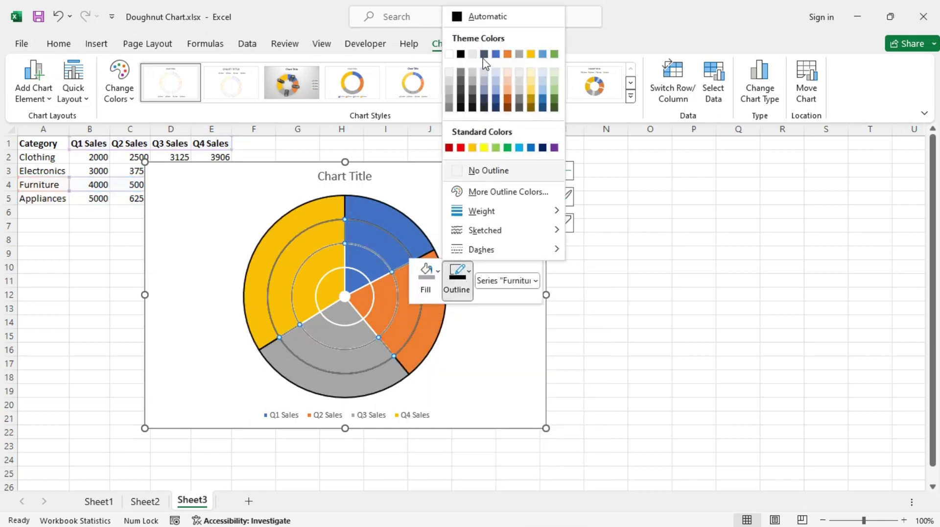
pyautogui.click(461, 54)
# - Outline the Electronics ring and the innermost Clothing ring in black
pyautogui.click(384, 297)
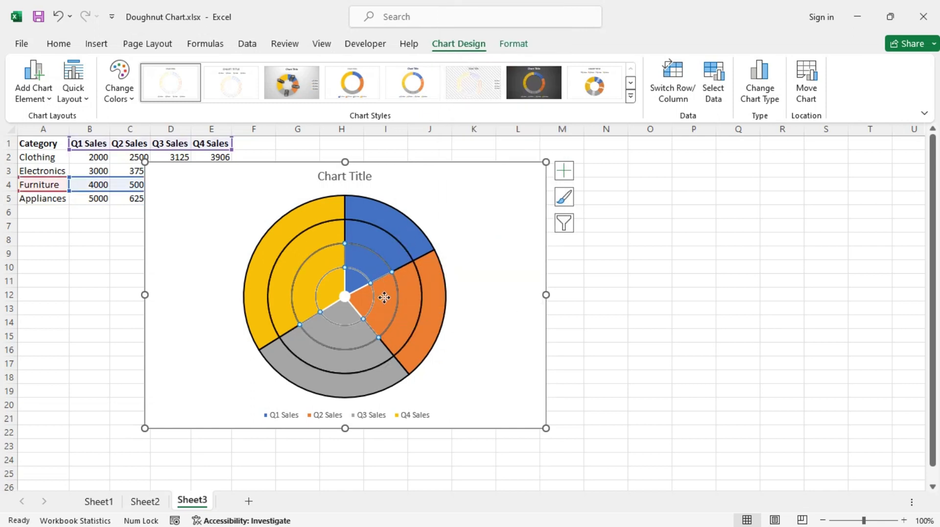
pyautogui.rightClick(384, 297)
pyautogui.click(433, 274)
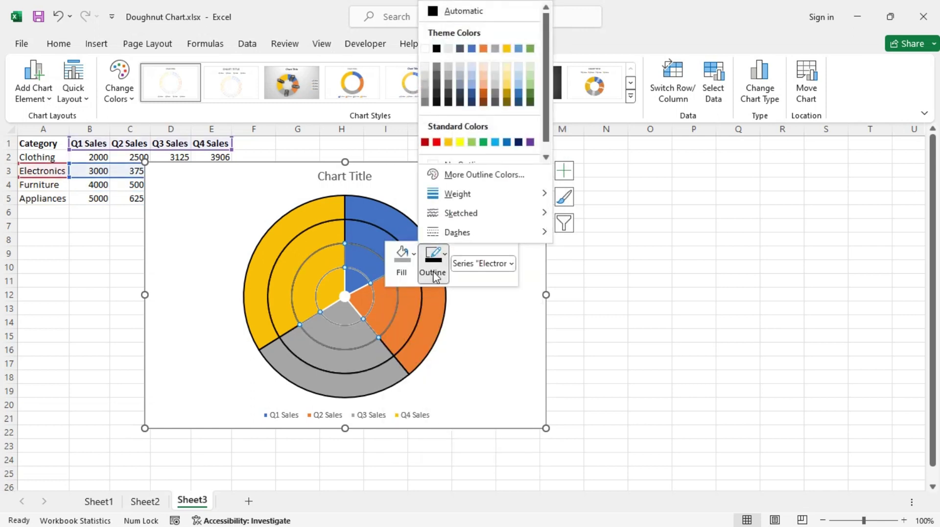
pyautogui.click(436, 48)
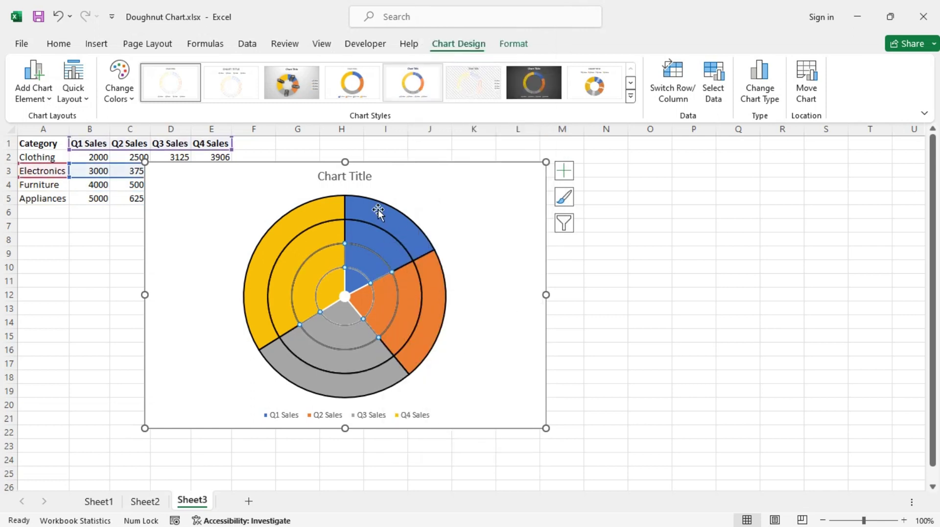
pyautogui.click(360, 304)
pyautogui.rightClick(362, 302)
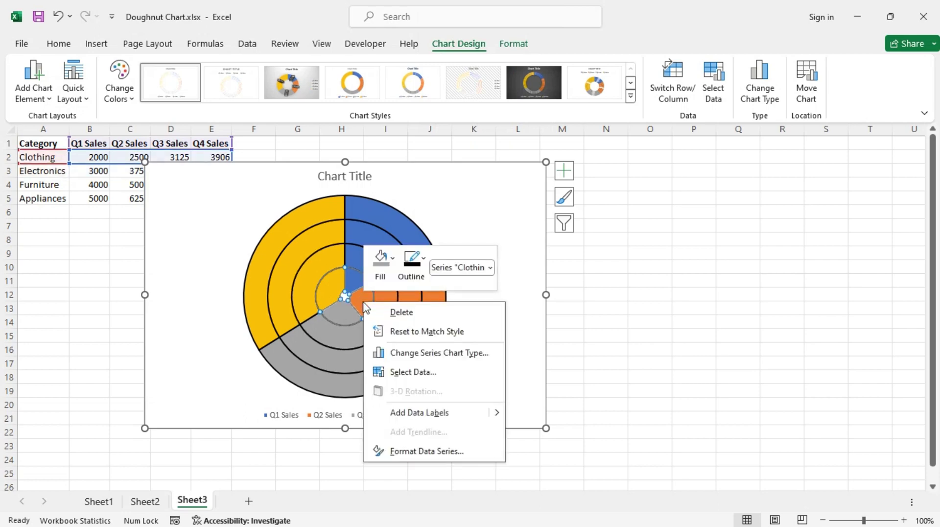
pyautogui.click(410, 278)
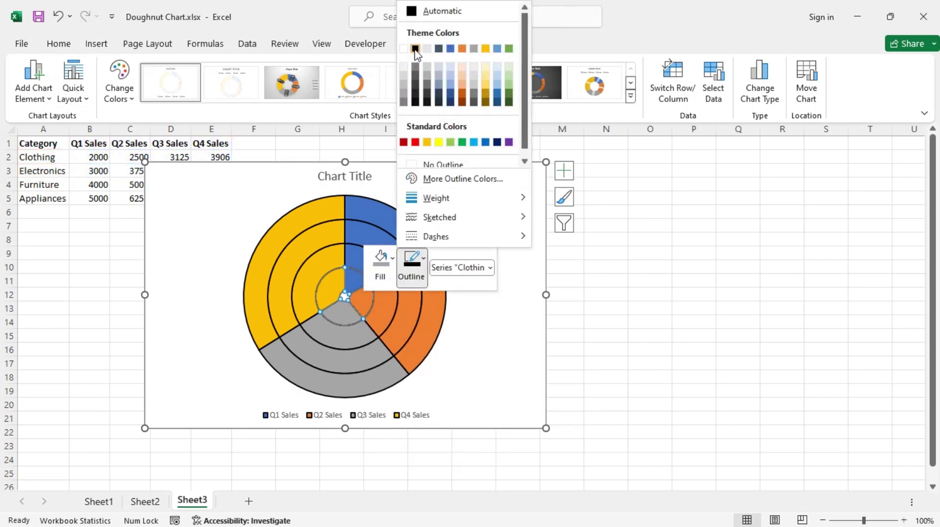
pyautogui.click(415, 49)
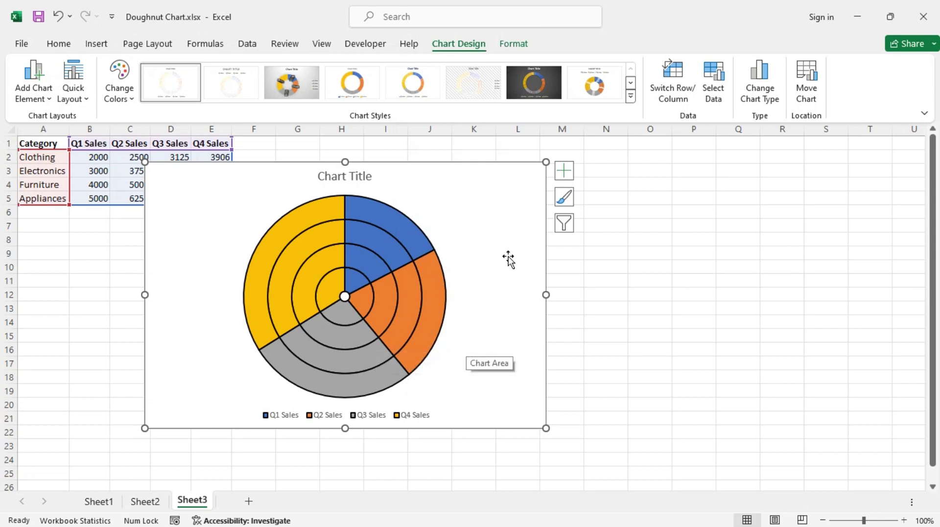
# - Add data labels to all four rings and make the innermost Clothing ring show only percentages
pyautogui.click(564, 172)
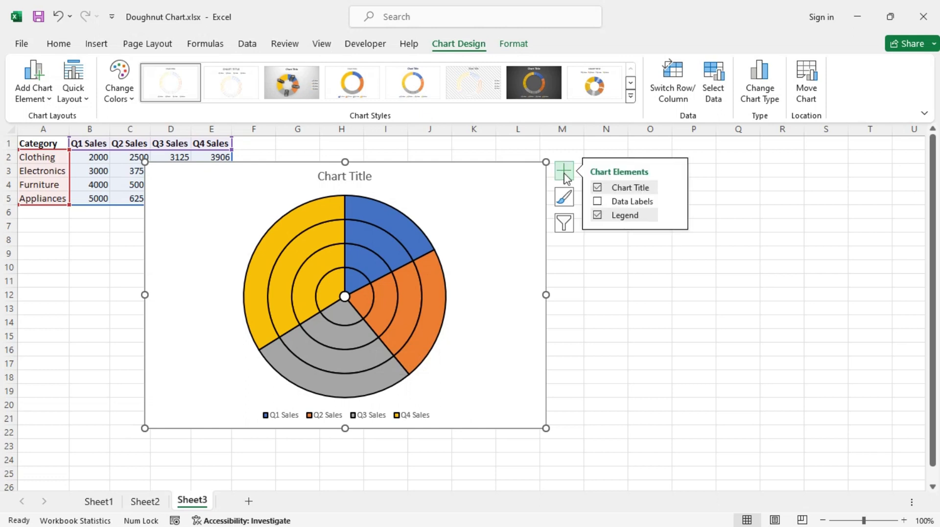
pyautogui.click(598, 202)
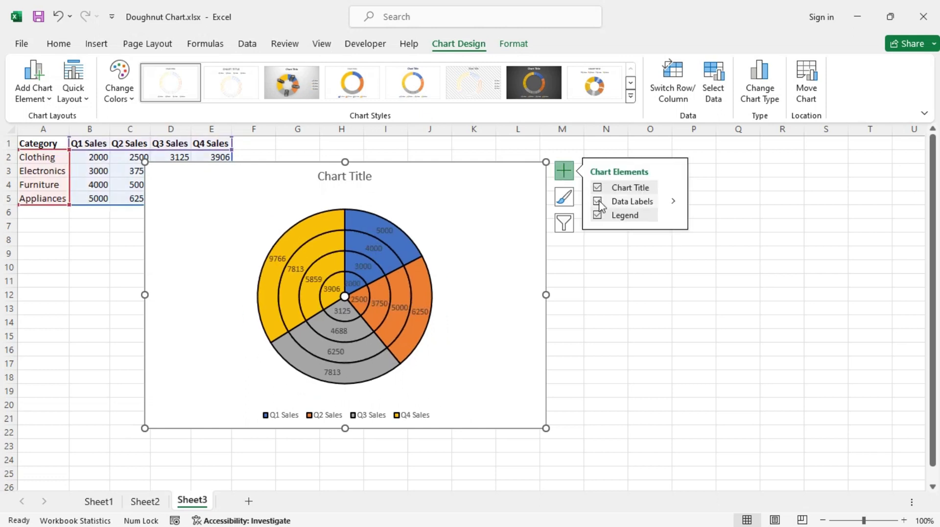
pyautogui.click(673, 203)
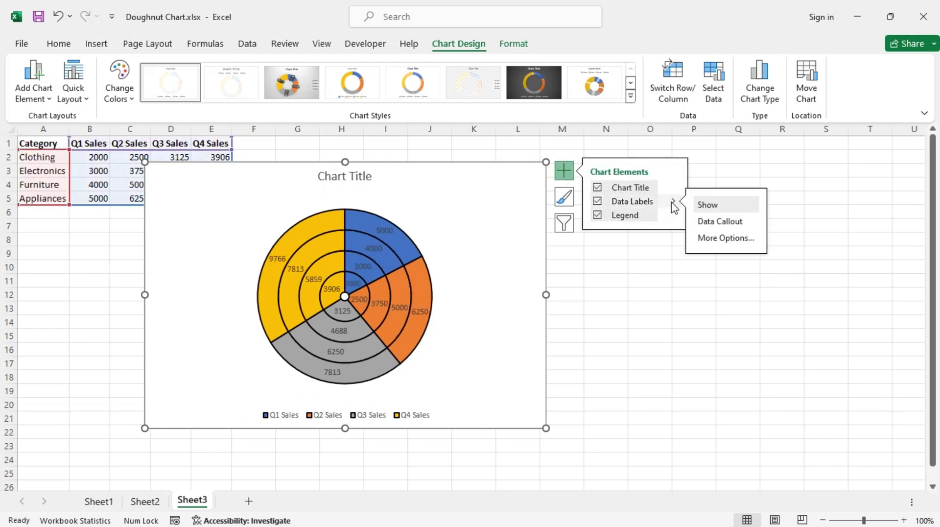
pyautogui.click(725, 239)
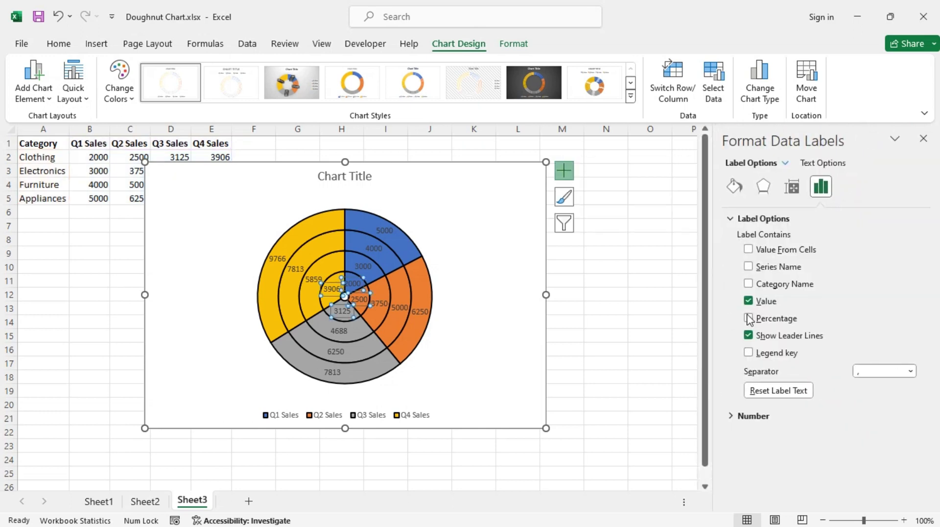
pyautogui.click(749, 318)
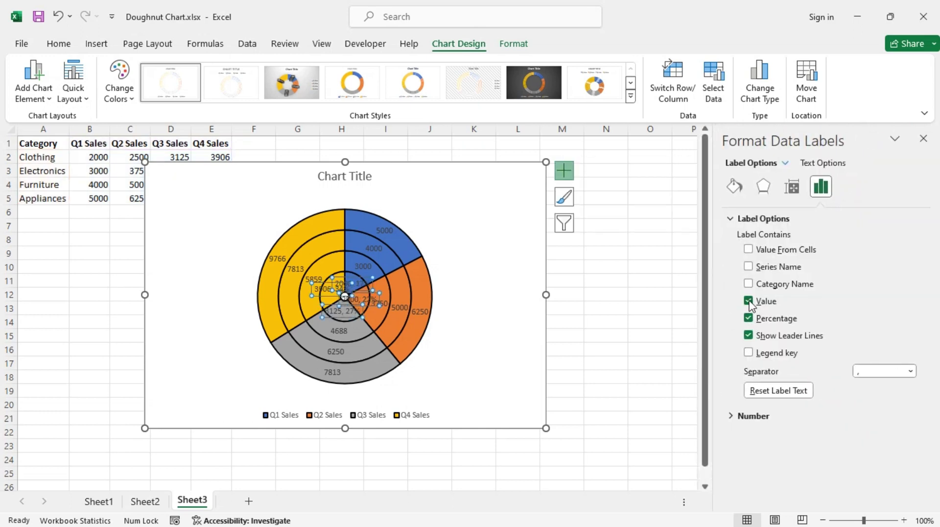
pyautogui.click(750, 301)
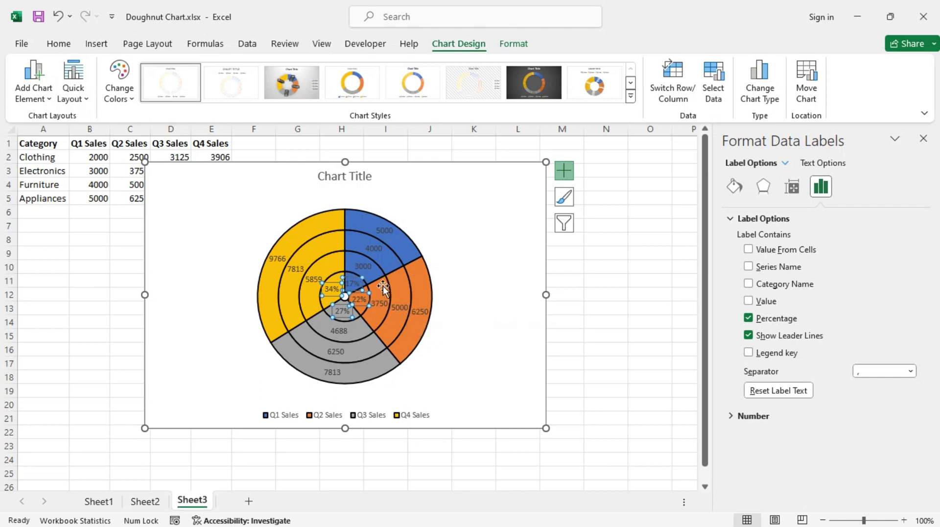
# - Make the innermost ring's percentage labels bold at 10.5 pt
pyautogui.click(59, 44)
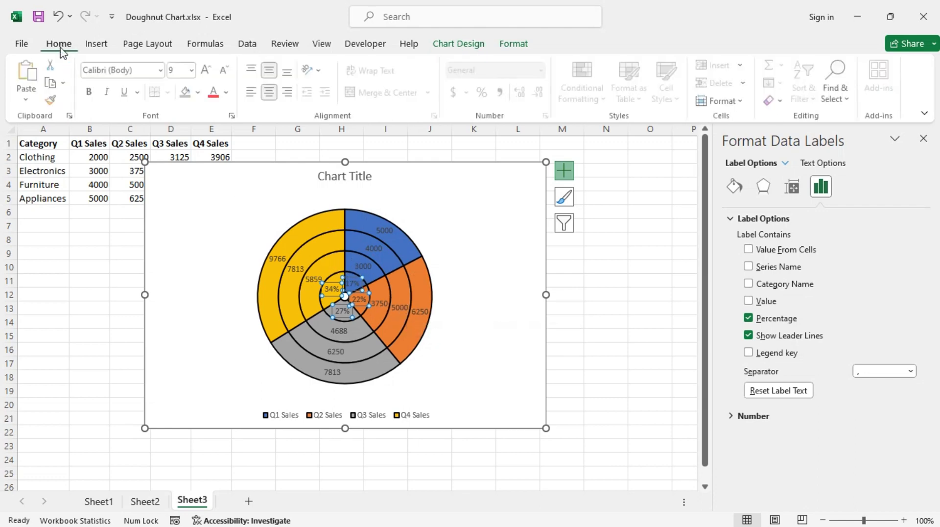
pyautogui.click(91, 92)
pyautogui.click(210, 72)
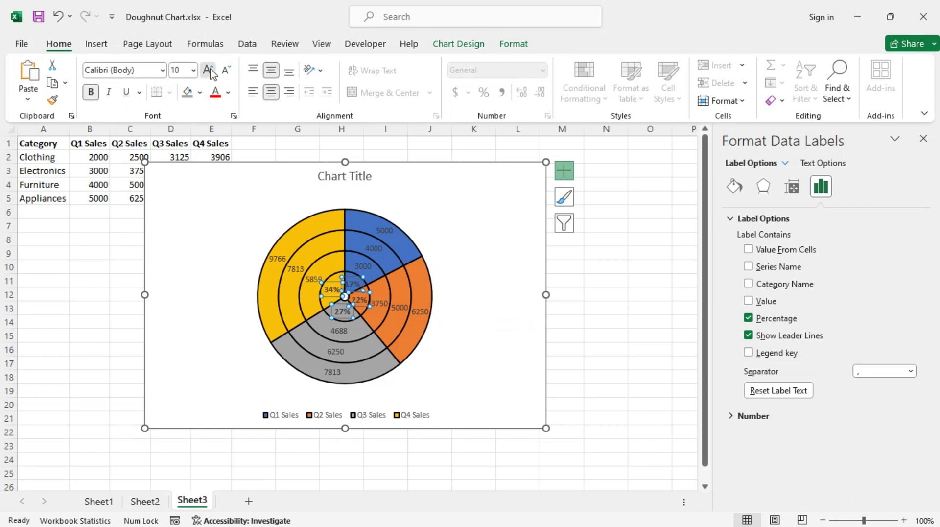
pyautogui.click(209, 72)
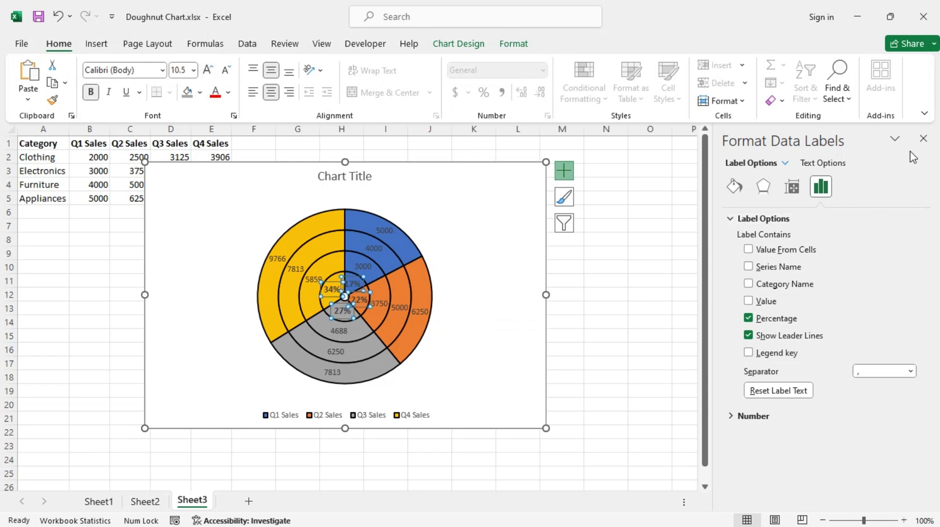
# - Close the Format Data Labels pane and collapse the ribbon to show tabs only
pyautogui.click(924, 139)
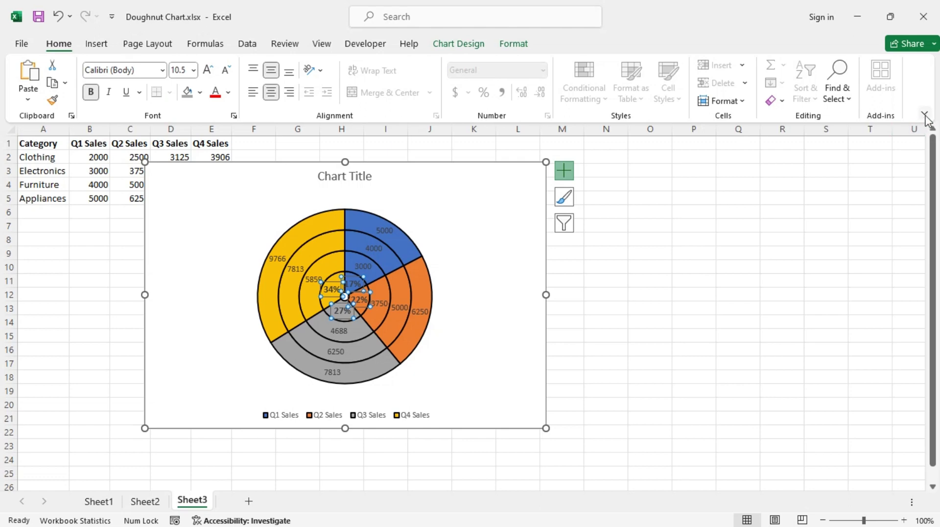
pyautogui.click(925, 115)
pyautogui.click(864, 170)
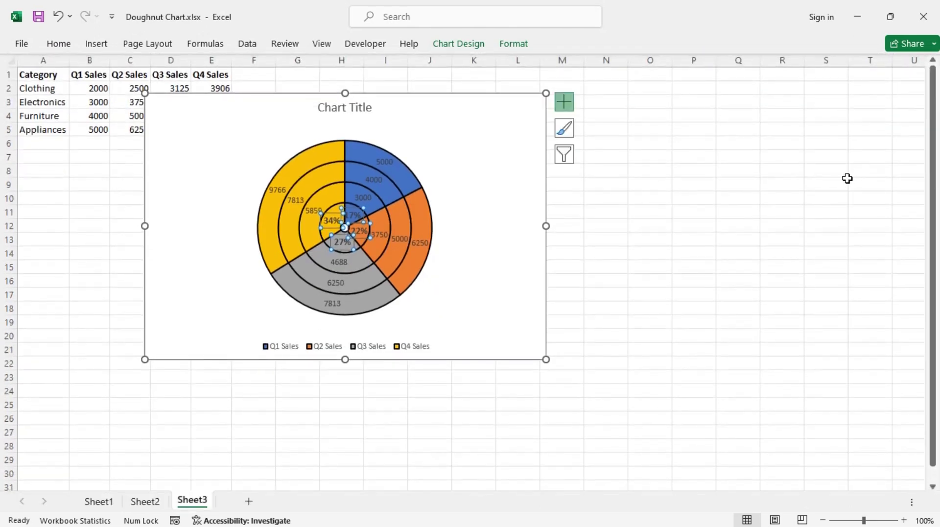
# - Switch the second ring's labels to percentages only and enlarge them to 12 pt
pyautogui.click(380, 237)
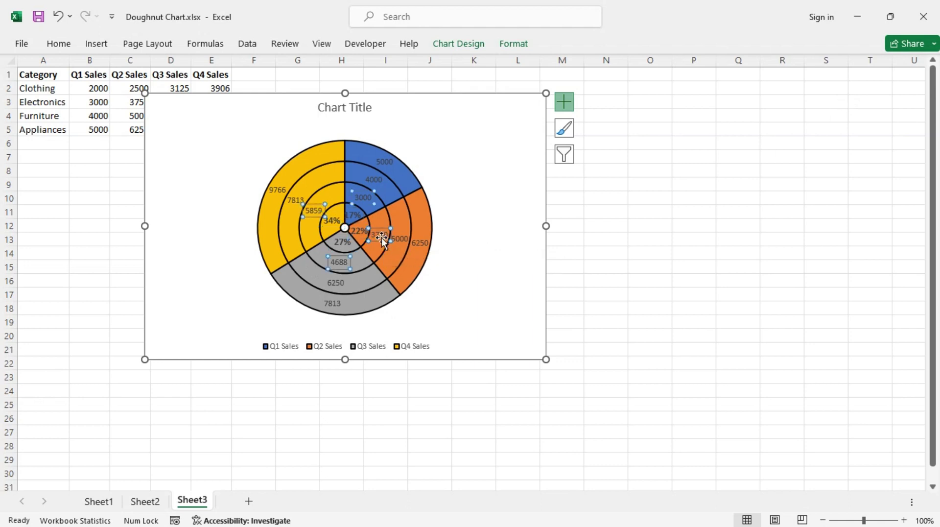
pyautogui.click(566, 109)
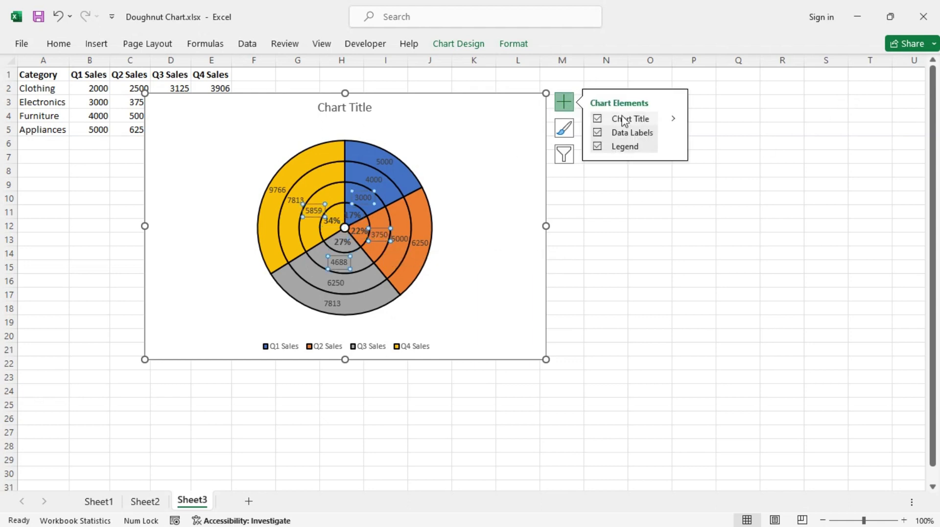
pyautogui.moveTo(680, 137)
pyautogui.click(724, 170)
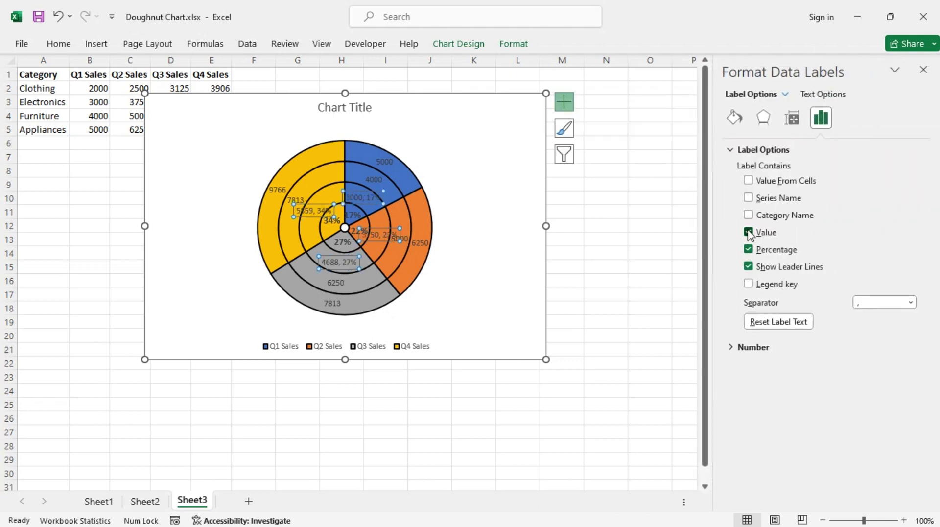
pyautogui.click(748, 232)
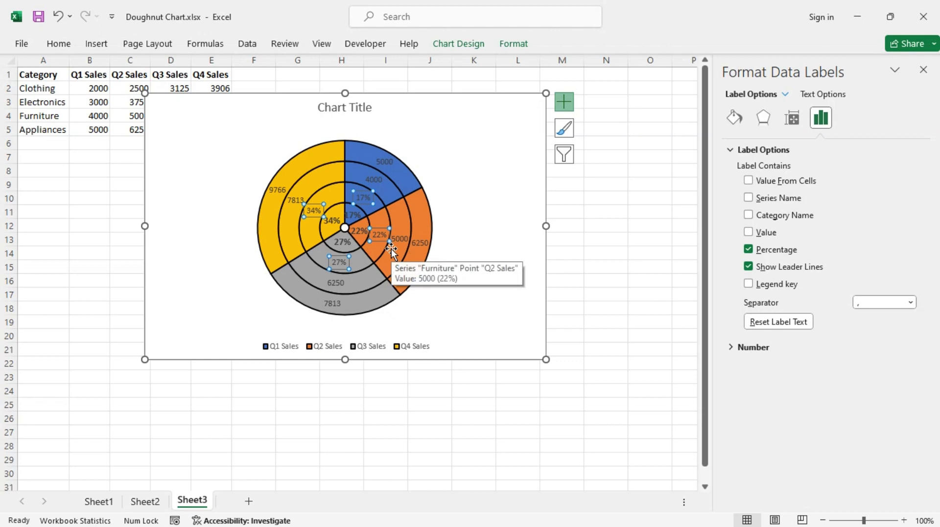
pyautogui.click(60, 45)
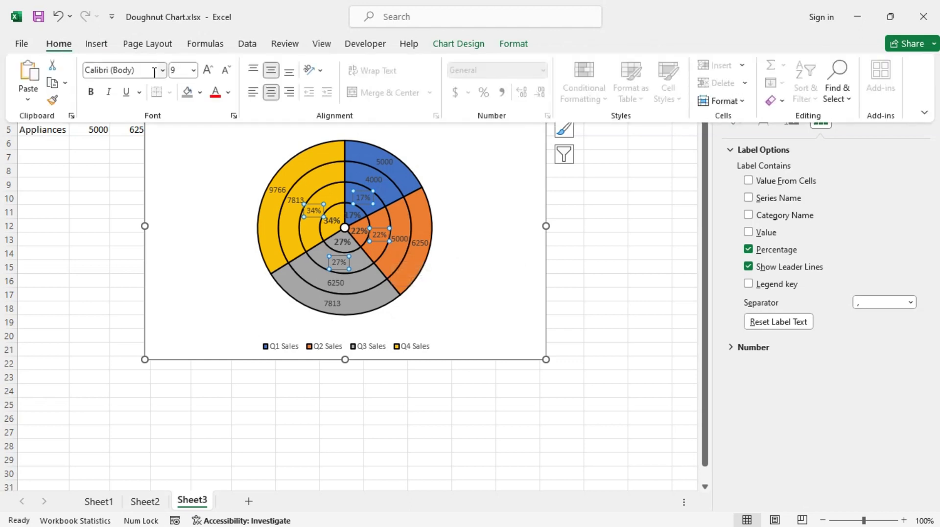
pyautogui.click(209, 70)
pyautogui.click(209, 70)
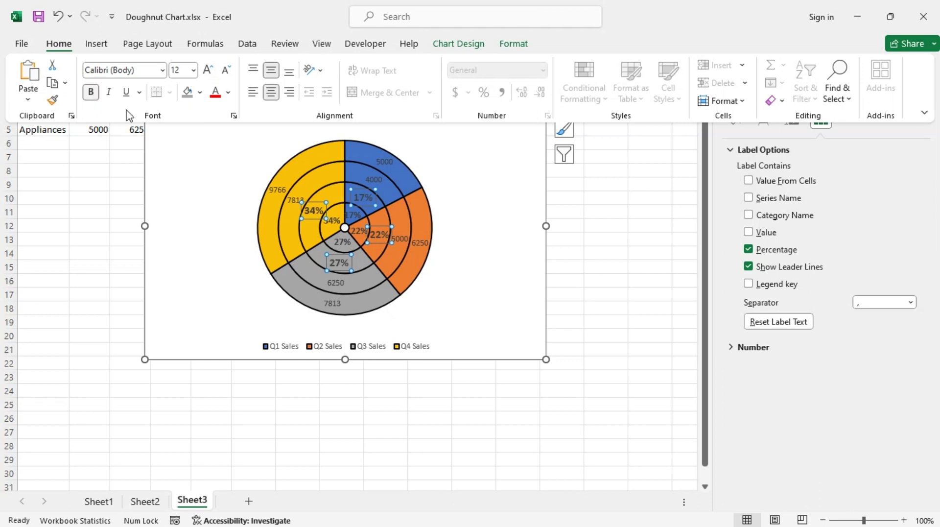
# - Give the third ring percentage labels and enlarge them to 12 pt
pyautogui.click(403, 240)
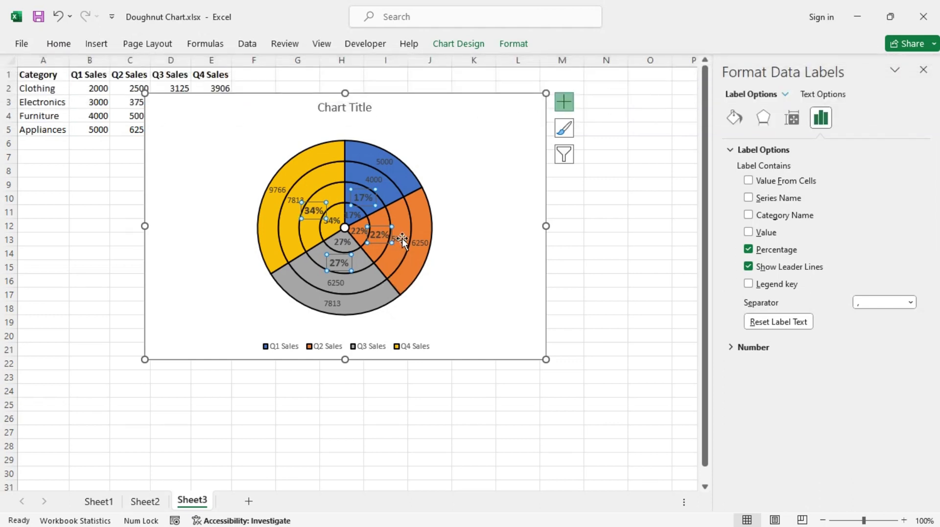
pyautogui.click(402, 240)
pyautogui.click(748, 249)
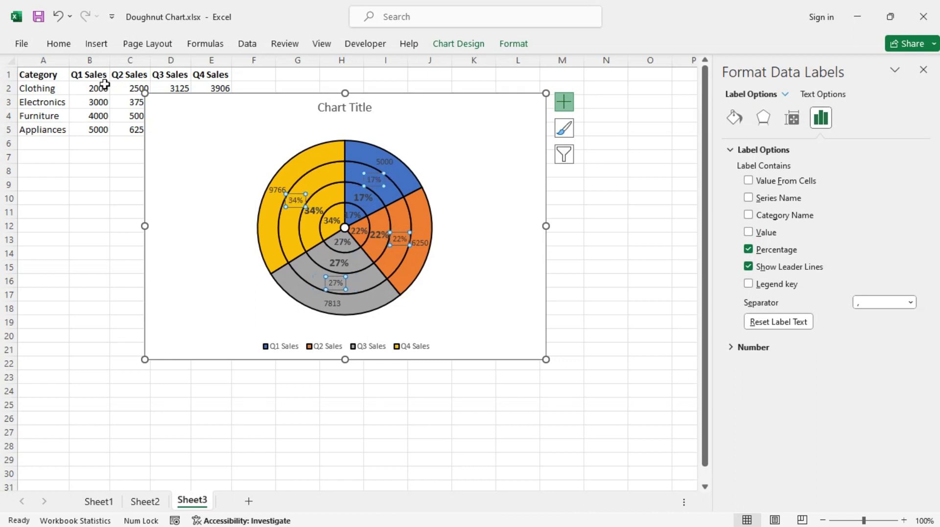
pyautogui.click(65, 45)
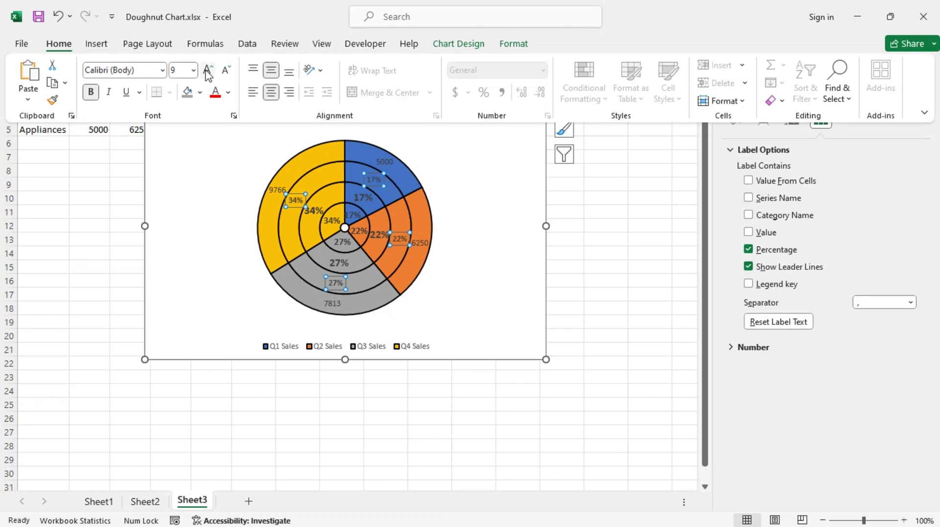
pyautogui.click(207, 70)
pyautogui.click(207, 70)
pyautogui.click(207, 70)
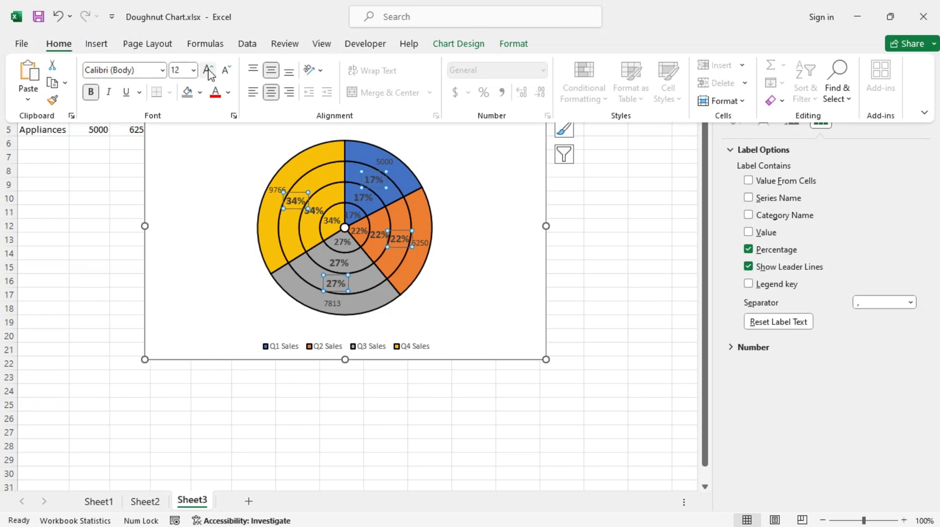
# - Enlarge the innermost ring's percentage labels to 12 pt
pyautogui.click(342, 242)
pyautogui.click(343, 241)
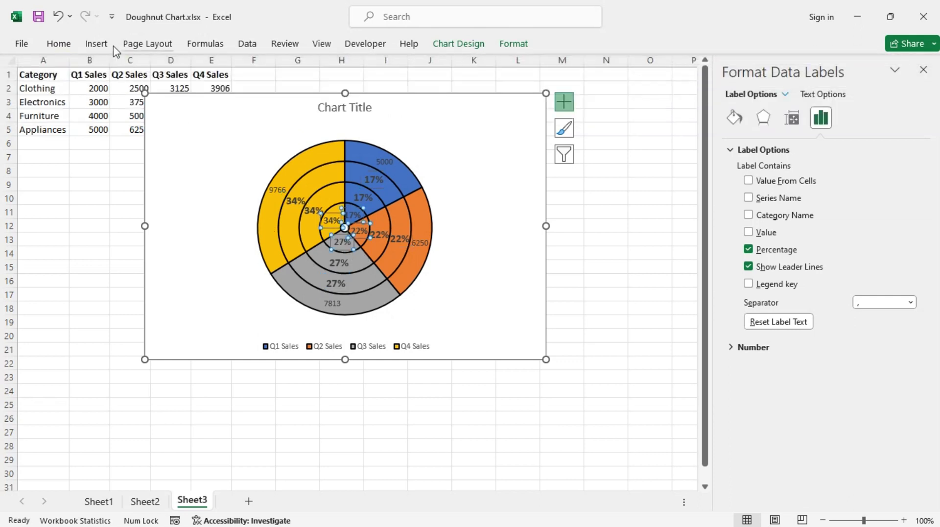
pyautogui.click(57, 43)
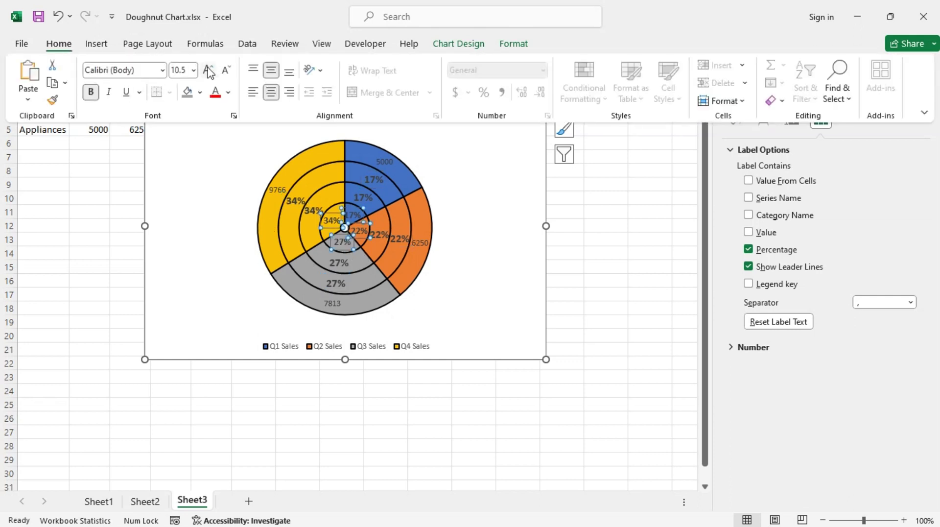
pyautogui.click(209, 72)
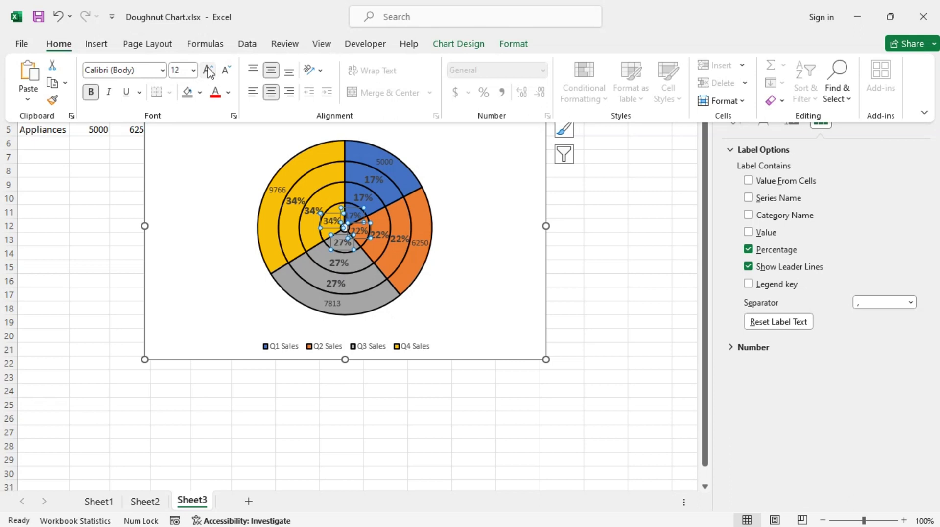
# - Switch the outer ring's labels from sales values to bold 12 pt percentages
pyautogui.click(421, 242)
pyautogui.click(420, 244)
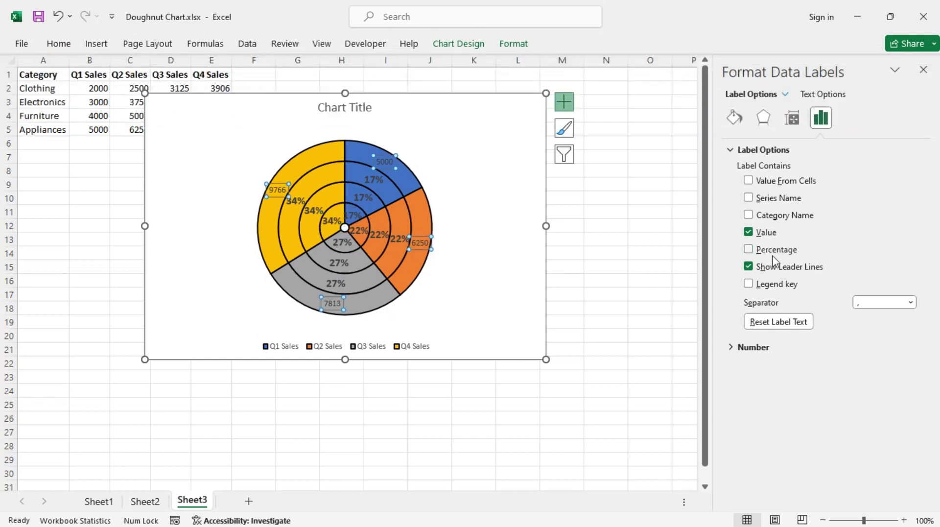
pyautogui.click(749, 232)
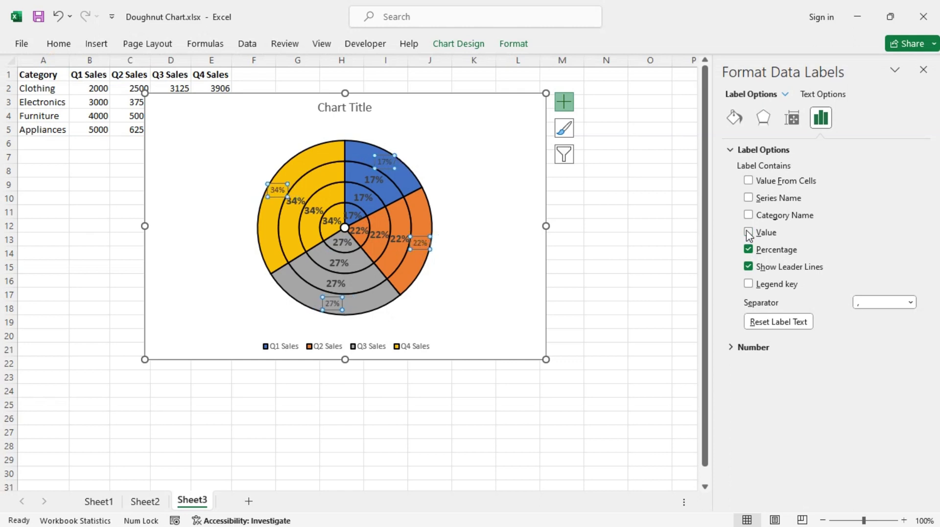
pyautogui.click(57, 44)
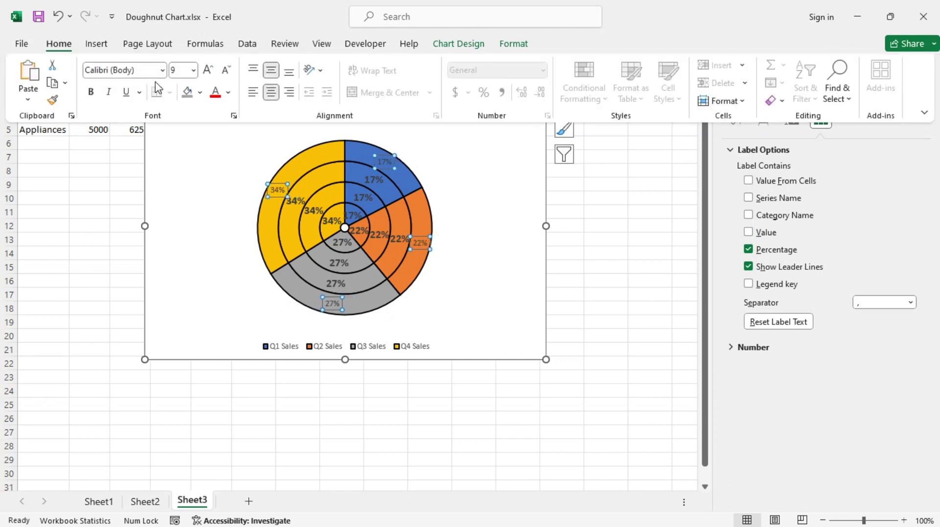
pyautogui.click(90, 91)
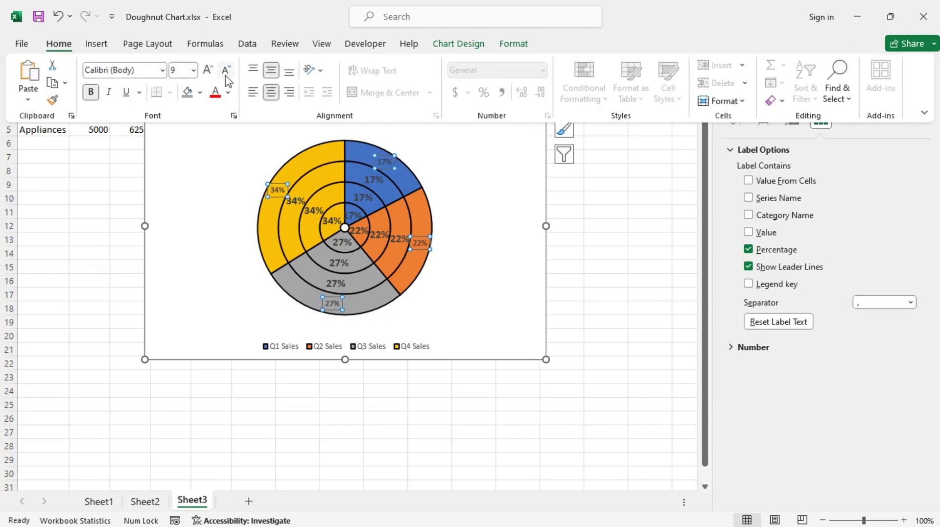
pyautogui.click(208, 70)
pyautogui.click(208, 70)
pyautogui.click(209, 70)
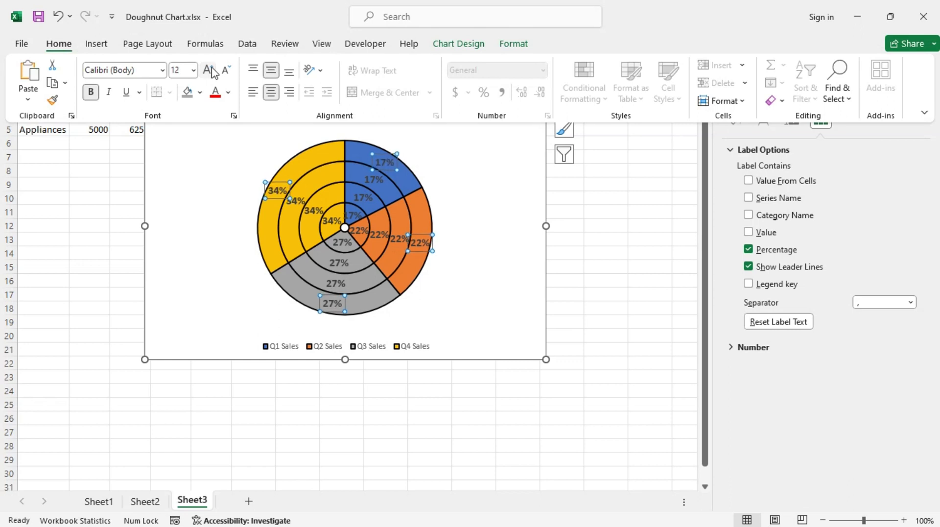
pyautogui.click(508, 269)
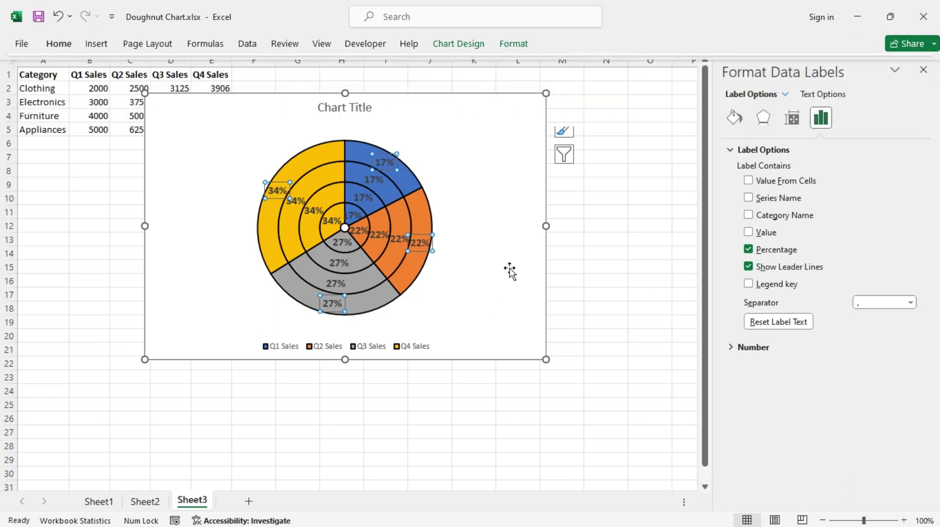
pyautogui.click(510, 233)
# - Replace the placeholder chart title with 'Quarterly Sales'
pyautogui.click(350, 109)
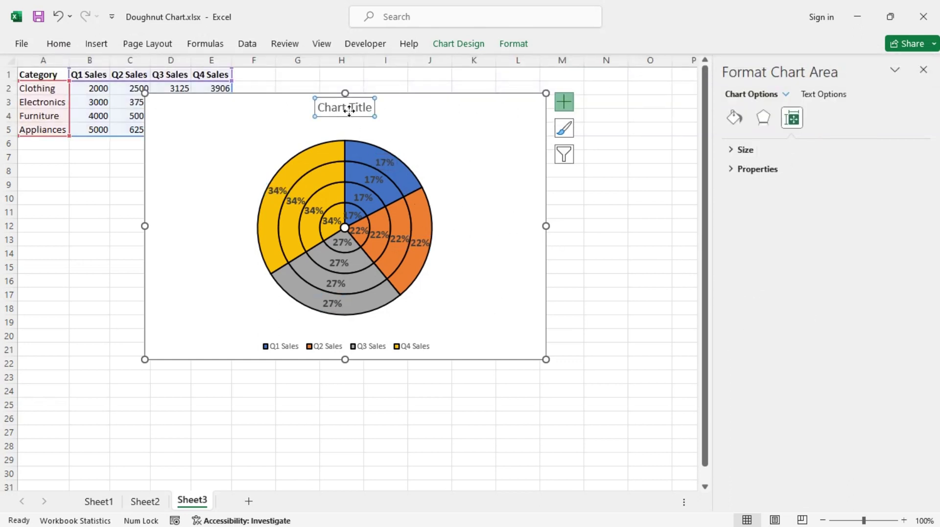
pyautogui.moveTo(318, 108); pyautogui.dragTo(366, 107)
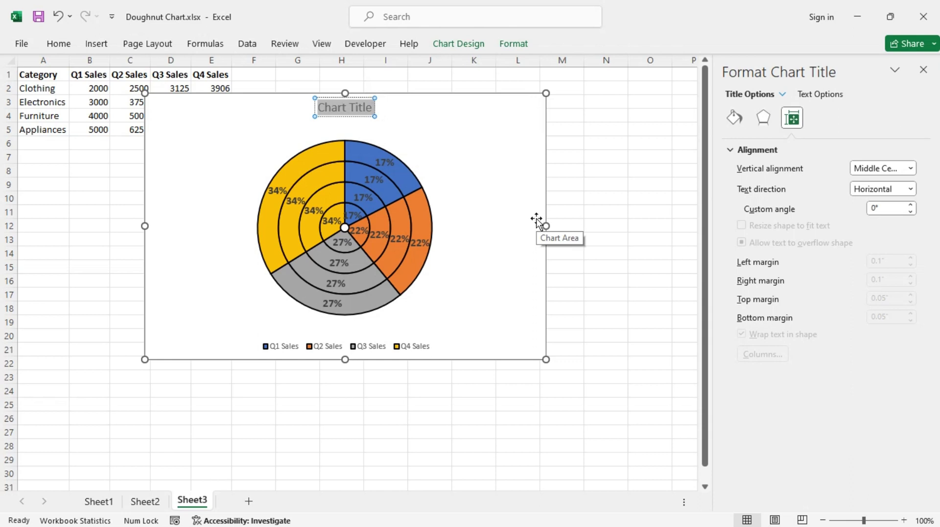
pyautogui.write('Quar')
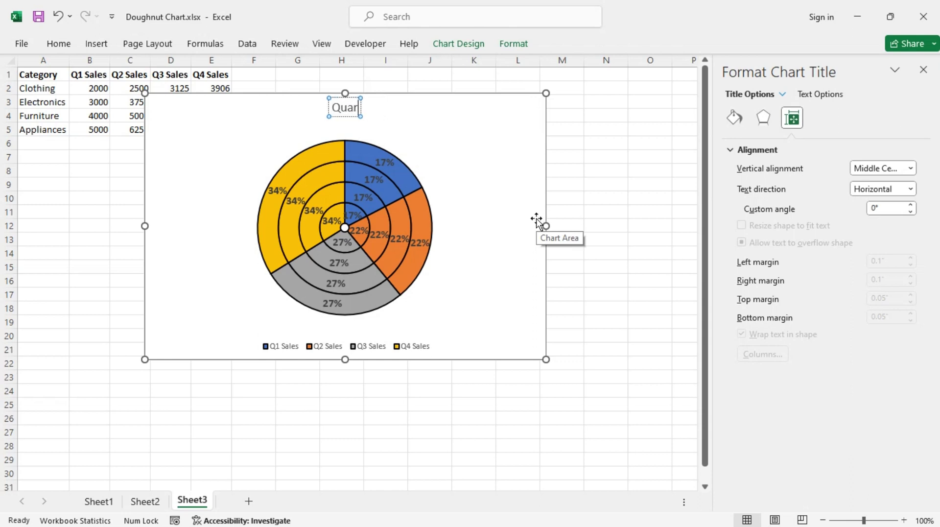
pyautogui.write('terl')
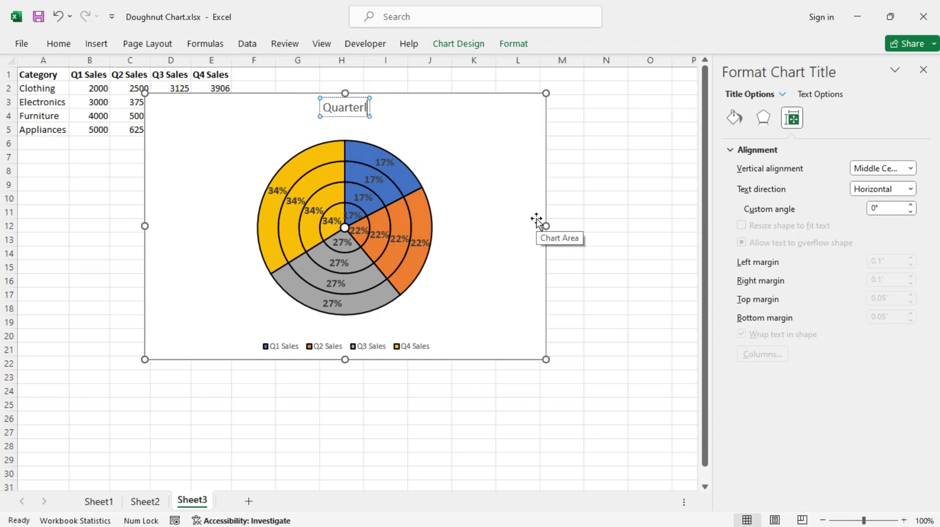
pyautogui.write('y Sa')
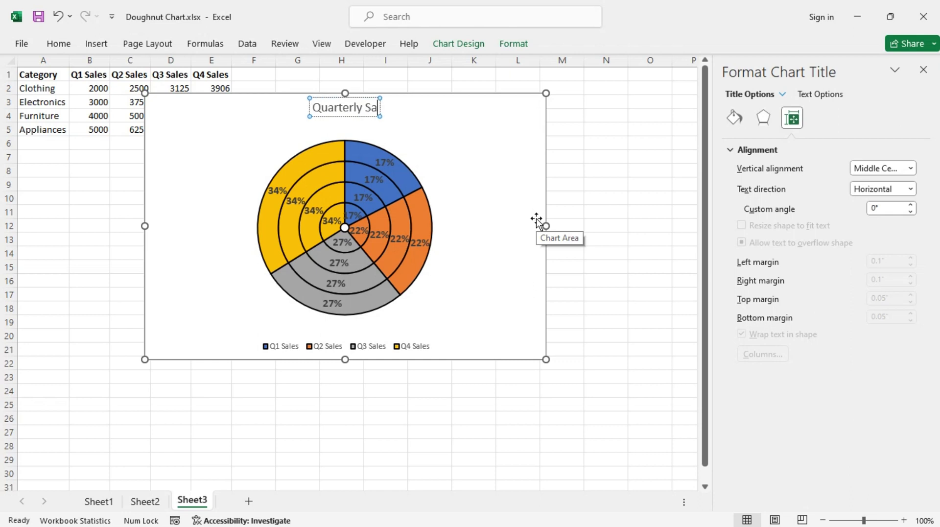
pyautogui.write('les')
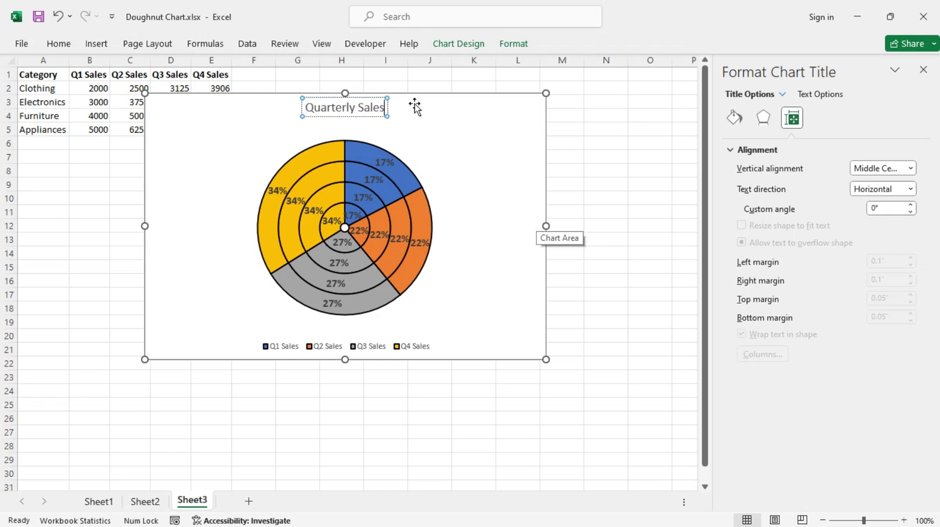
pyautogui.click(378, 126)
# - Make the 'Quarterly Sales' title bold, underlined and 18 pt
pyautogui.click(368, 113)
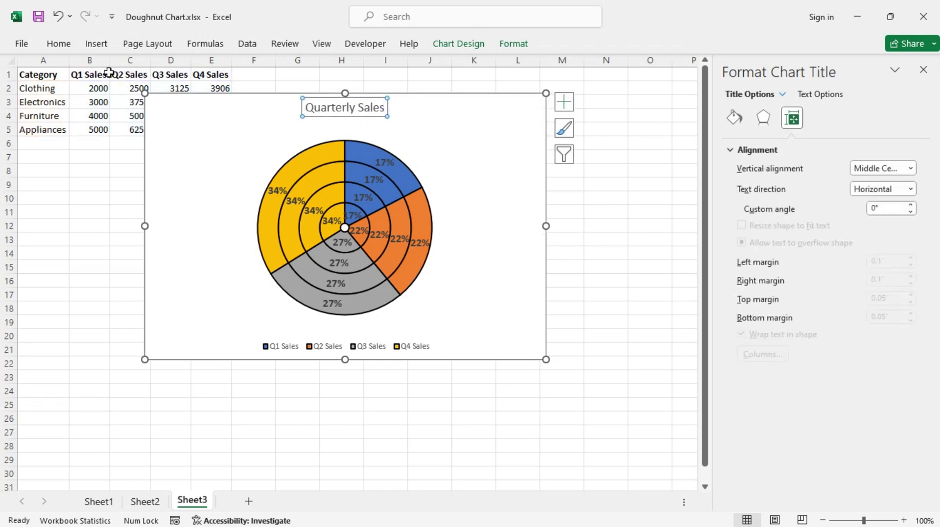
pyautogui.click(69, 50)
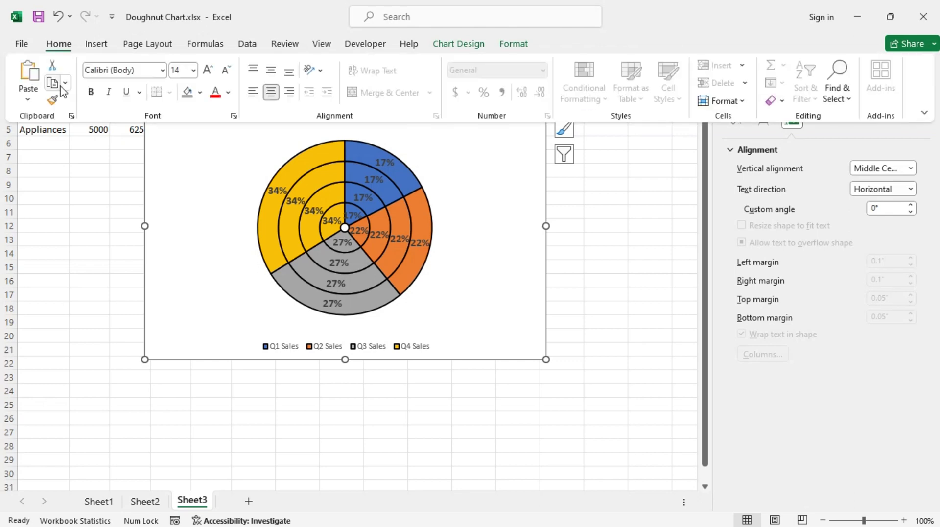
pyautogui.click(209, 74)
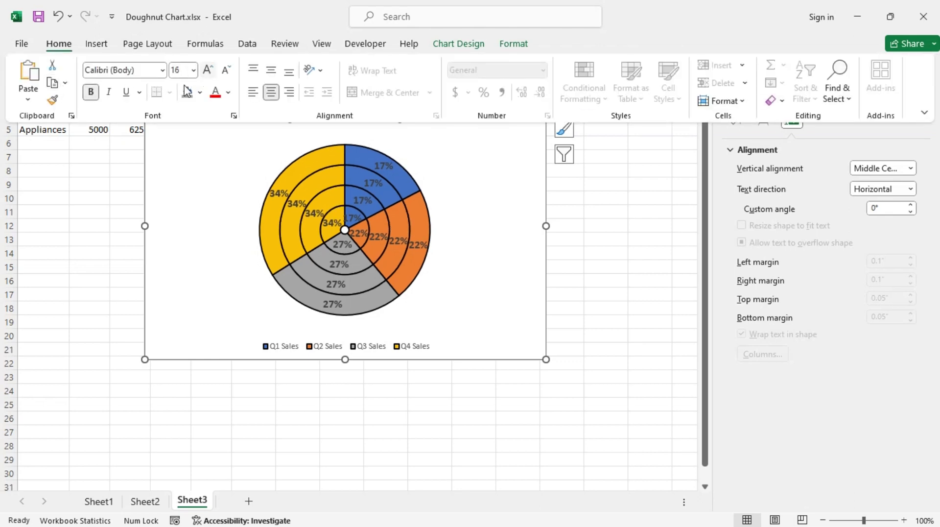
pyautogui.click(126, 92)
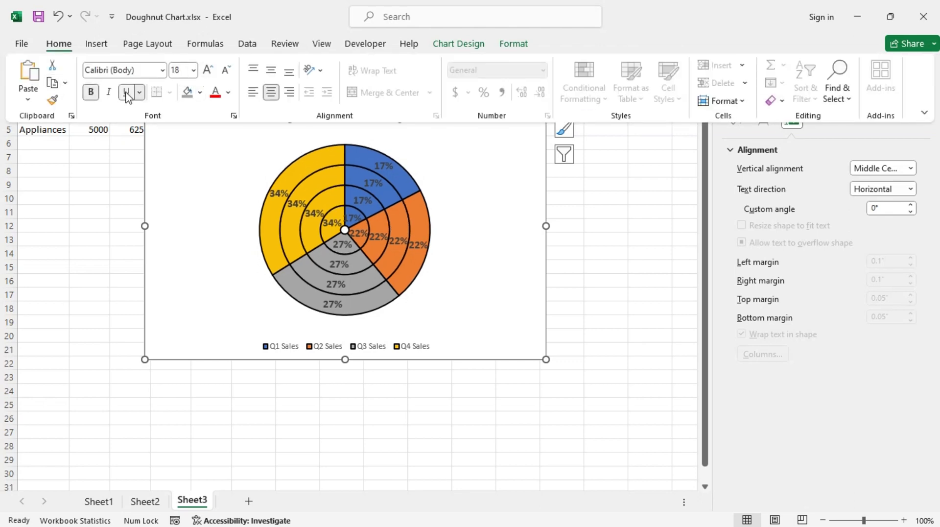
pyautogui.click(208, 69)
pyautogui.click(533, 304)
pyautogui.click(521, 255)
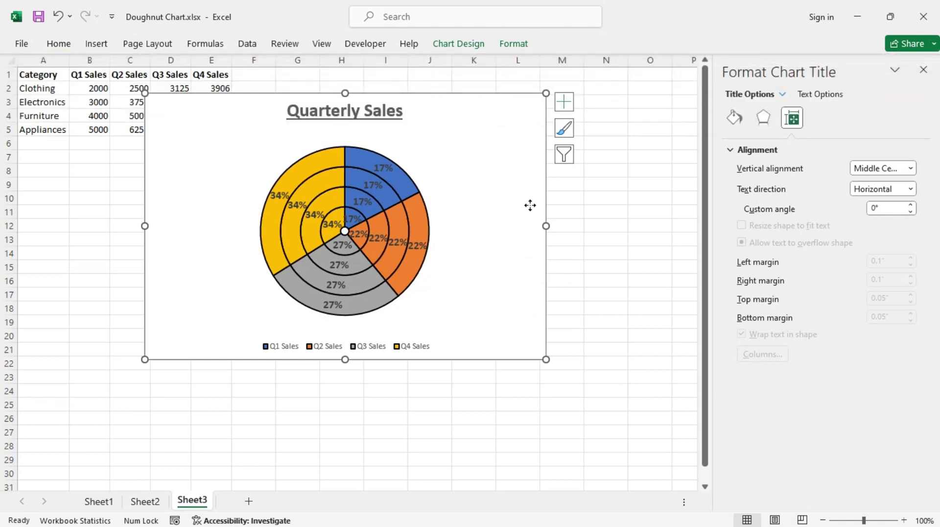
# - Close the Format Chart Area pane, go full-screen, and stretch the chart down to row 32
pyautogui.click(924, 70)
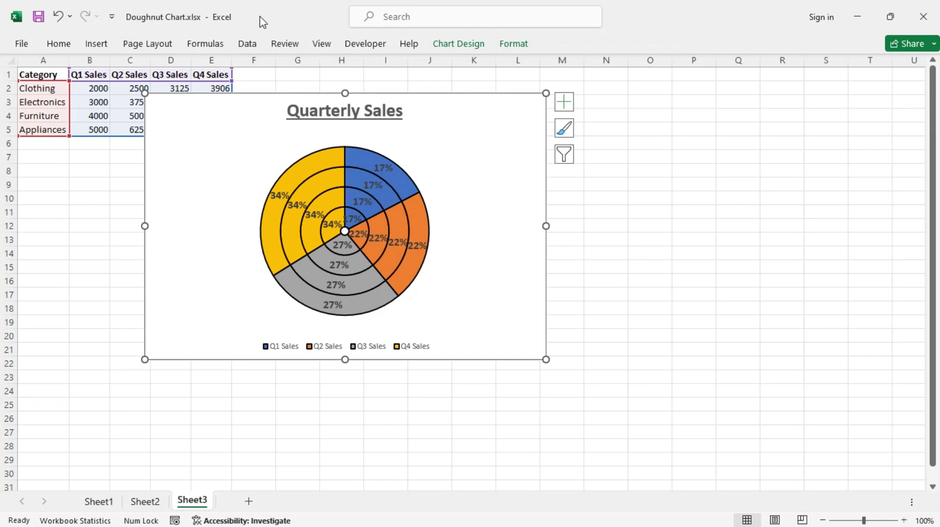
pyautogui.click(58, 44)
pyautogui.click(924, 118)
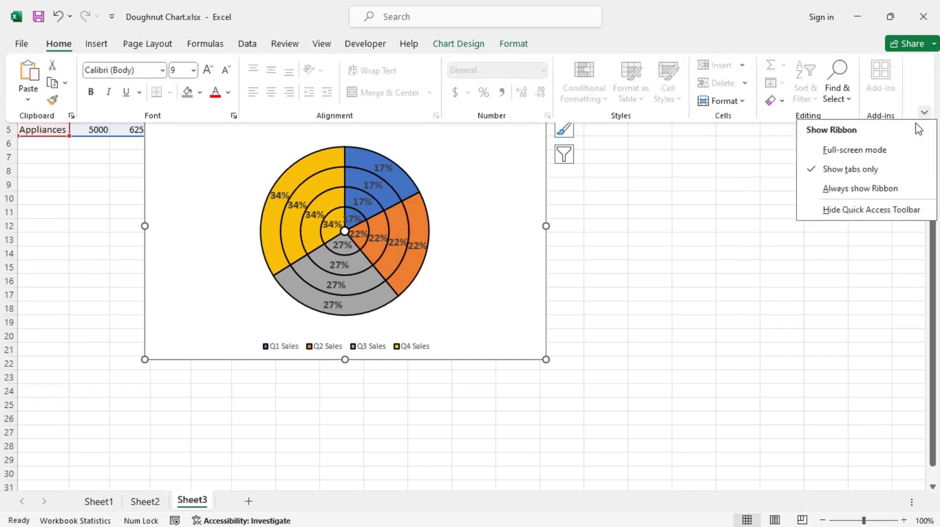
pyautogui.click(878, 149)
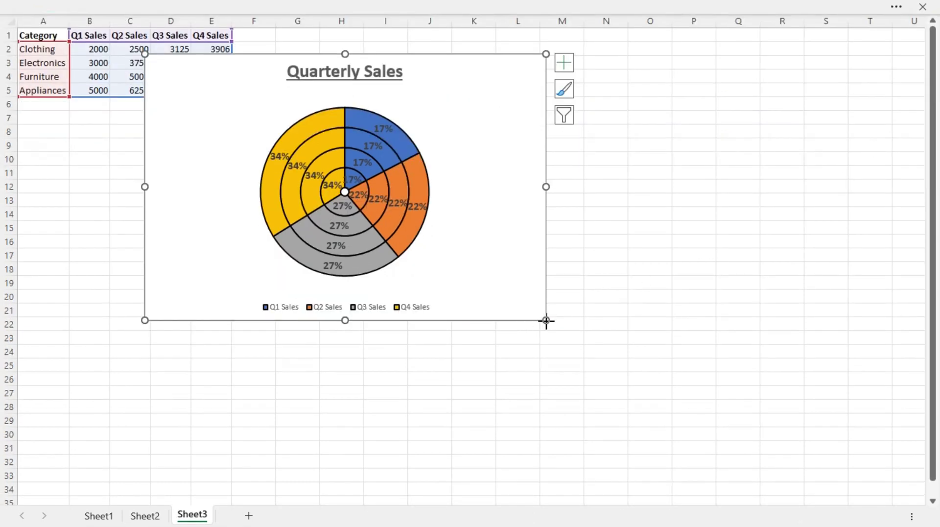
pyautogui.moveTo(546, 321); pyautogui.dragTo(685, 459)
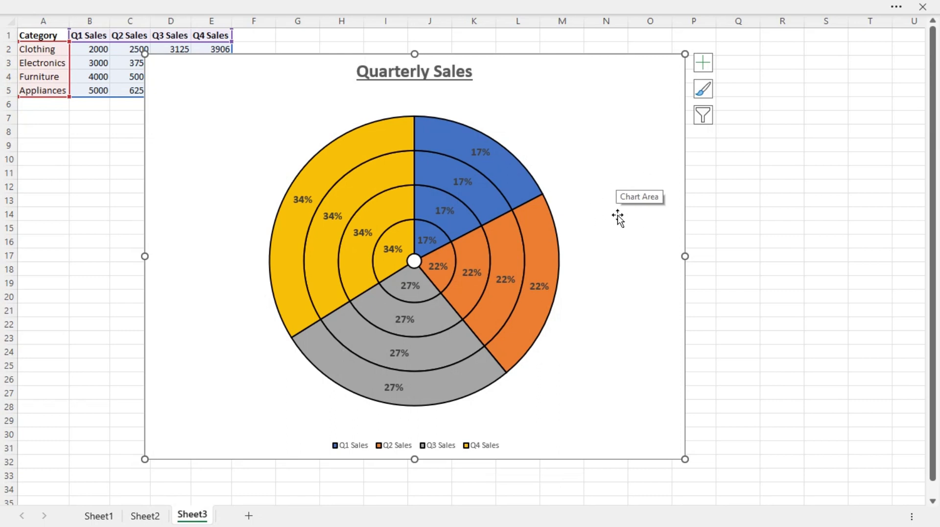
pyautogui.moveTo(448, 243)
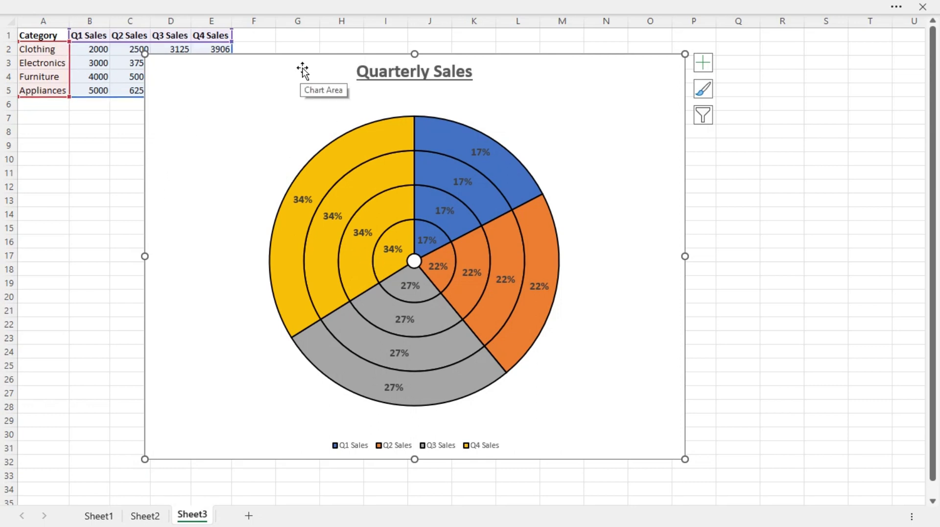
# - Move the chart up beside the sales table, starting at row 1 across columns E to P
pyautogui.moveTo(305, 69); pyautogui.dragTo(380, 115)
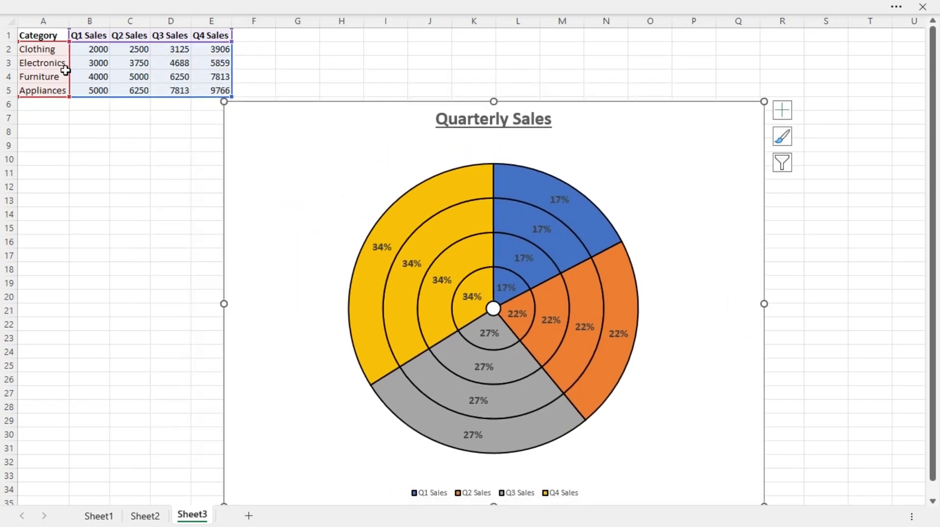
pyautogui.click(474, 311)
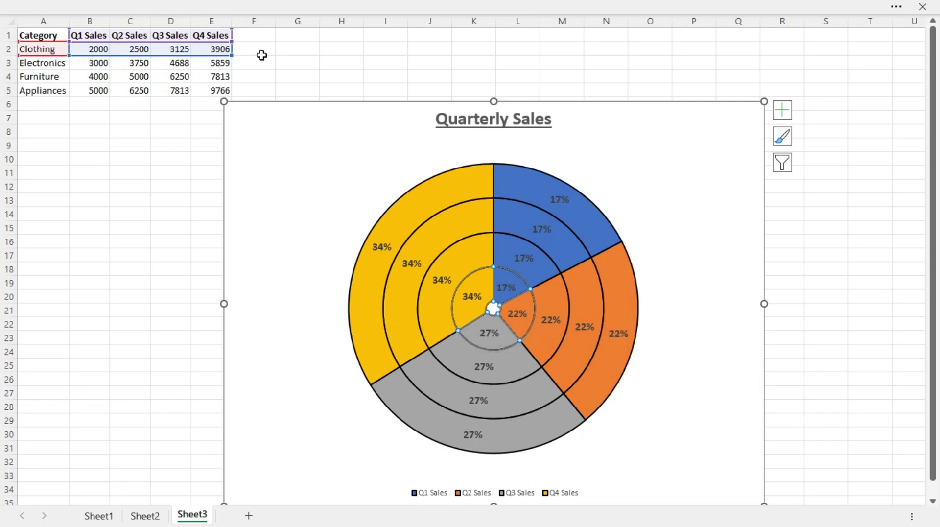
pyautogui.click(726, 143)
pyautogui.moveTo(602, 126); pyautogui.dragTo(569, 63)
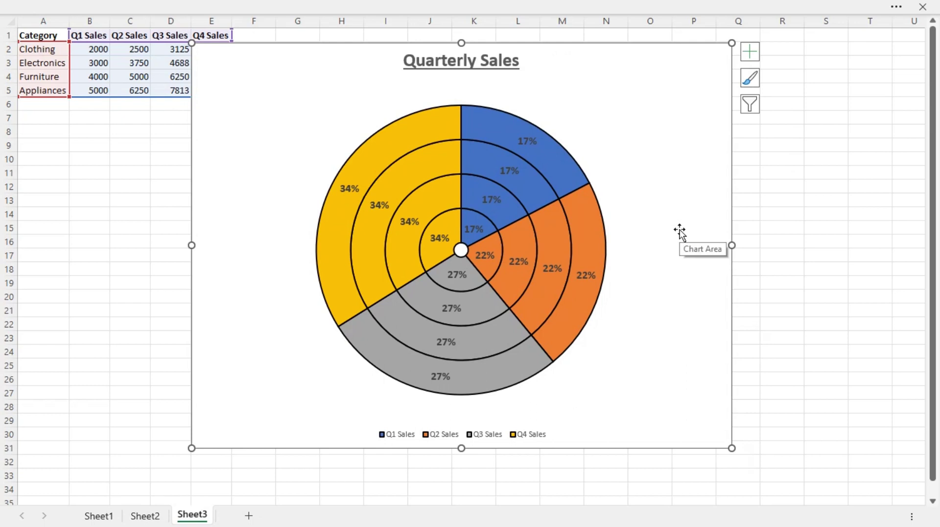